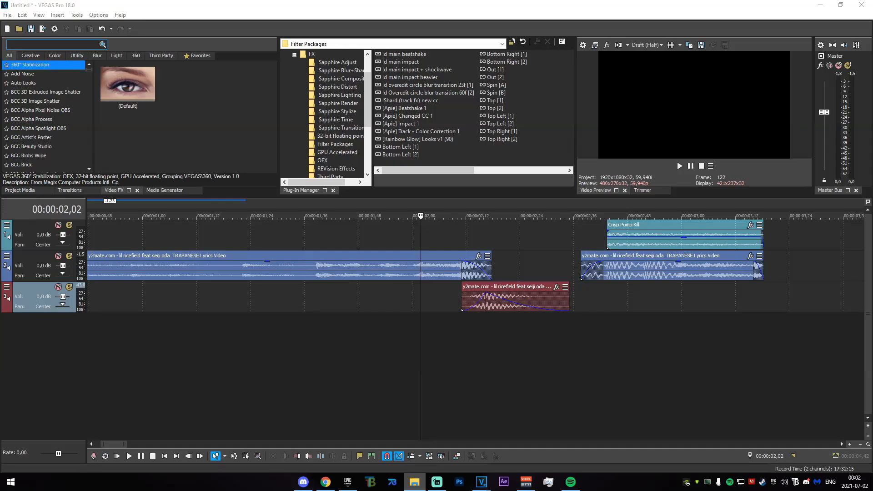
- Add the opener clip to new tracks above the existing audio and delete its separate audio event
{"action": "left_click_drag", "start_coordinate": [291, 216], "coordinate": [249, 211]}
{"action": "left_click", "coordinate": [510, 189]}
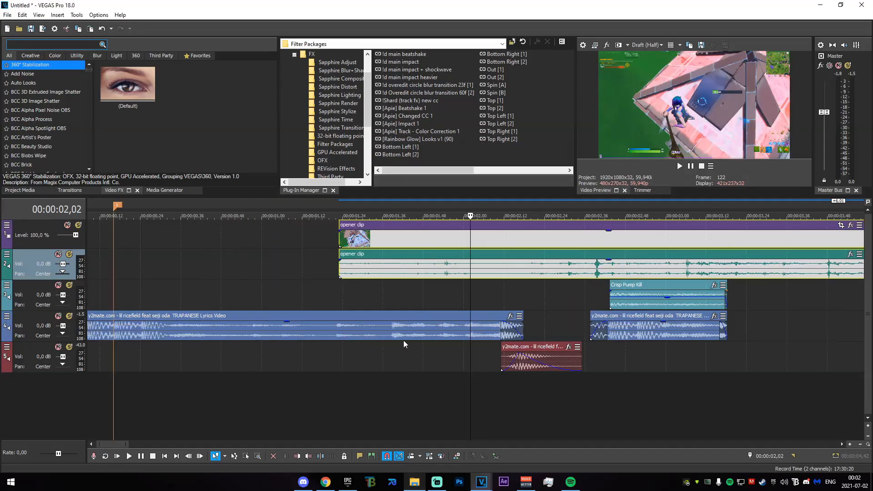
{"action": "scroll", "coordinate": [403, 341], "scroll_direction": "down", "scroll_amount": 3}
{"action": "left_click", "coordinate": [243, 267]}
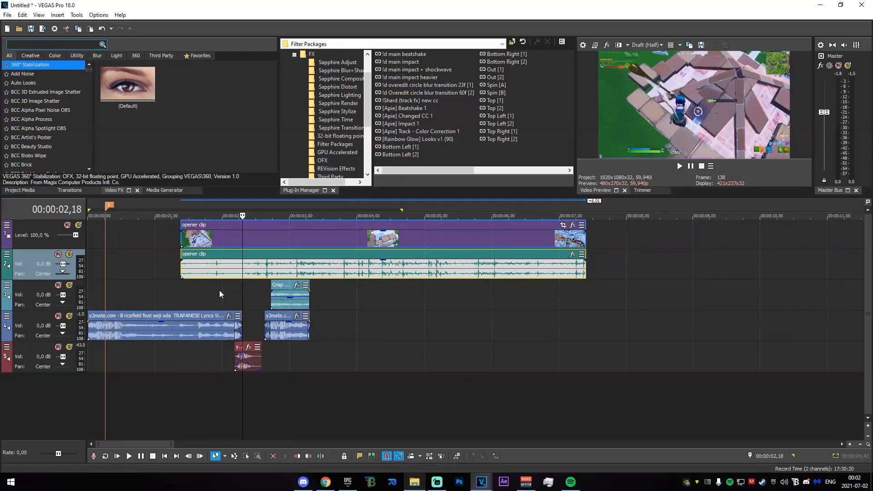
{"action": "left_click", "coordinate": [426, 276]}
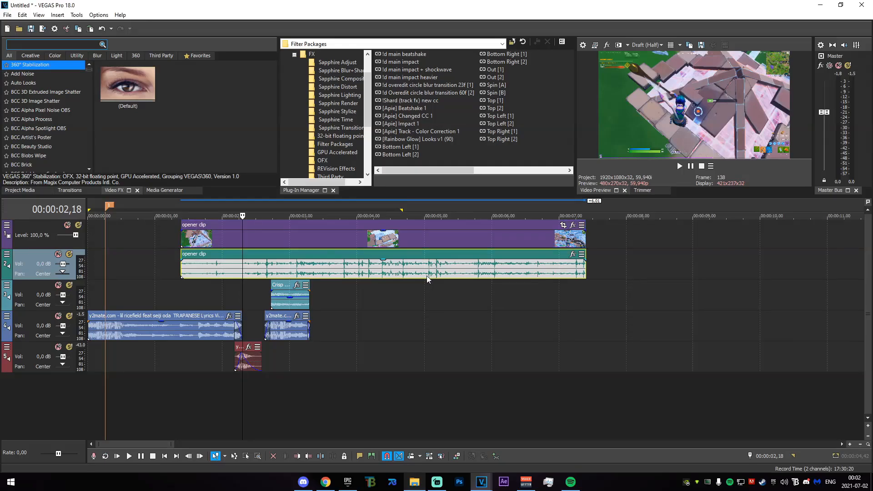
{"action": "key", "text": "Delete"}
{"action": "scroll", "coordinate": [264, 247], "scroll_direction": "up", "scroll_amount": 3}
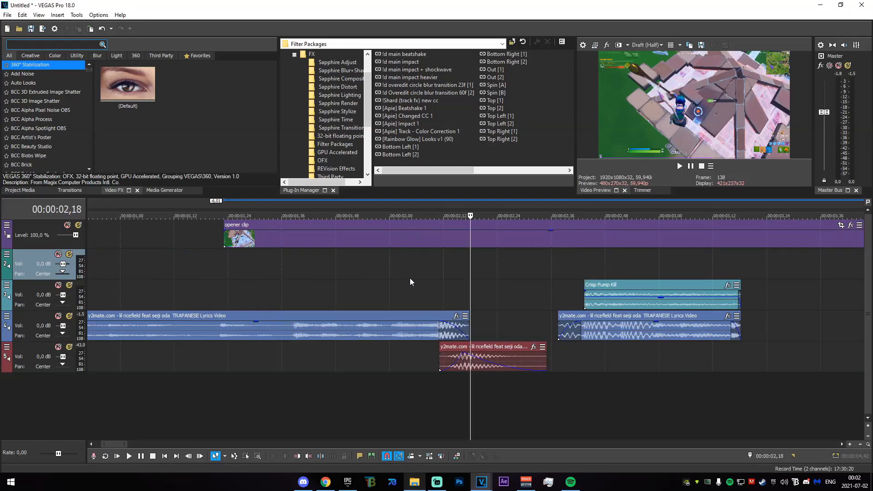
- Trim and shift the opener clip to fit the beat at 00:00:02,11, then extend its start back to the timeline's beginning
{"action": "left_click_drag", "start_coordinate": [417, 282], "coordinate": [439, 284]}
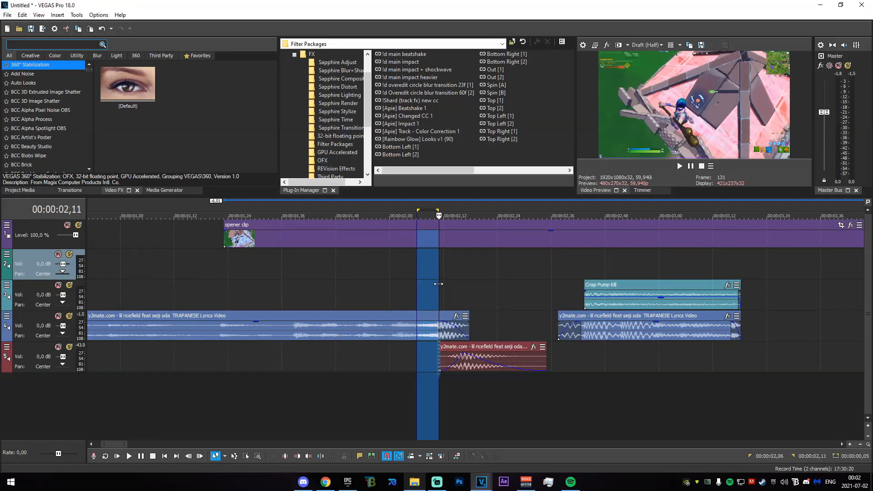
{"action": "left_click", "coordinate": [441, 287]}
{"action": "scroll", "coordinate": [441, 286], "scroll_direction": "down", "scroll_amount": 3}
{"action": "left_click_drag", "start_coordinate": [231, 246], "coordinate": [302, 236]}
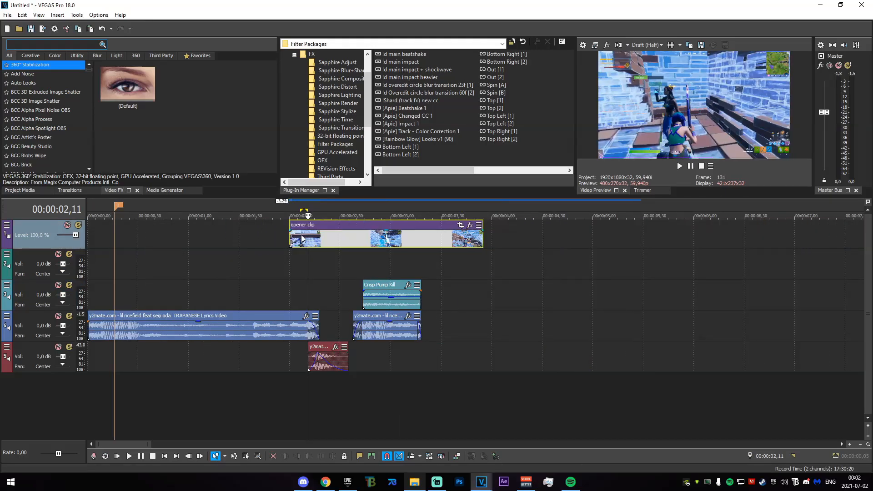
{"action": "scroll", "coordinate": [537, 250], "scroll_direction": "up", "scroll_amount": 3}
{"action": "left_click_drag", "start_coordinate": [537, 243], "coordinate": [573, 239]}
{"action": "scroll", "coordinate": [422, 250], "scroll_direction": "down", "scroll_amount": 3}
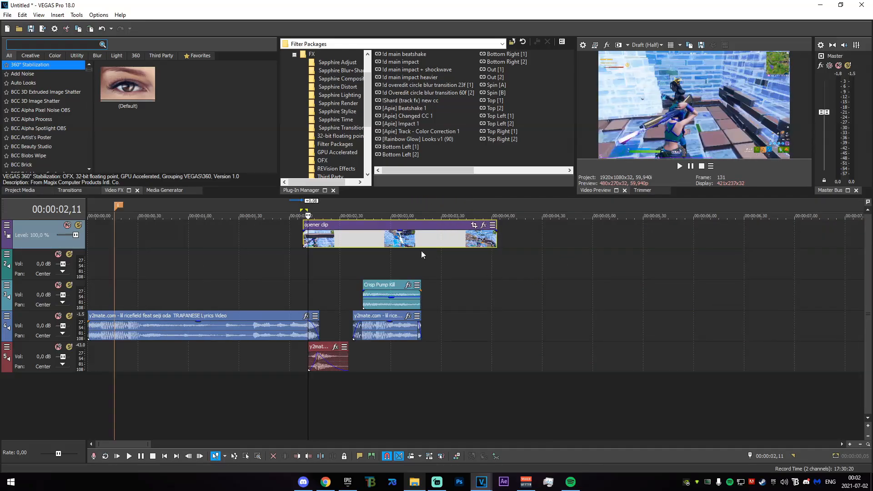
{"action": "scroll", "coordinate": [303, 240], "scroll_direction": "down", "scroll_amount": 3}
{"action": "left_click_drag", "start_coordinate": [196, 240], "coordinate": [90, 237]}
- Add a marker on the music beat at 00:00:00,32
{"action": "scroll", "coordinate": [204, 284], "scroll_direction": "up", "scroll_amount": 5}
{"action": "left_click_drag", "start_coordinate": [137, 282], "coordinate": [231, 291]}
{"action": "left_click", "coordinate": [233, 294]}
{"action": "key", "text": "m"}
{"action": "scroll", "coordinate": [233, 291], "scroll_direction": "down", "scroll_amount": 3}
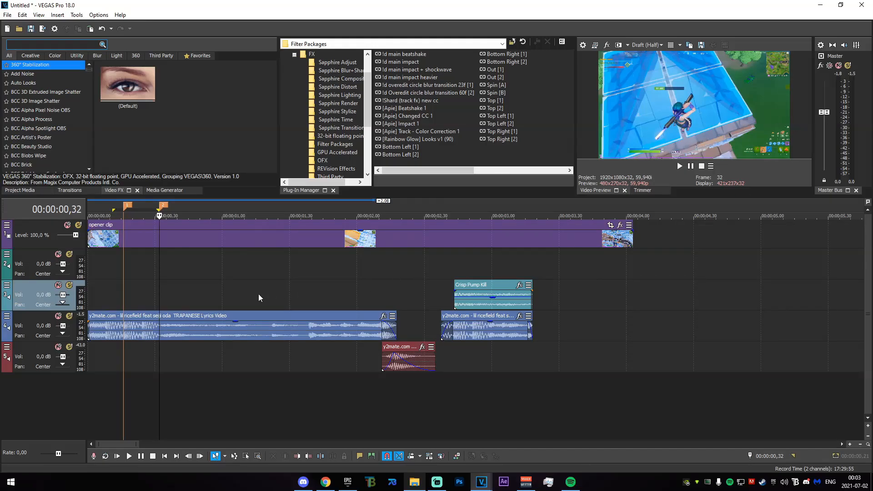
- Add a marker at 00:00:02,11, where the lowest audio event starts
{"action": "mouse_move", "coordinate": [163, 277]}
{"action": "left_mouse_down"}
{"action": "mouse_move", "coordinate": [398, 283]}
{"action": "mouse_move", "coordinate": [384, 284]}
{"action": "left_mouse_up"}
{"action": "left_click", "coordinate": [385, 285]}
{"action": "scroll", "coordinate": [384, 287], "scroll_direction": "up", "scroll_amount": 3}
{"action": "key", "text": "m"}
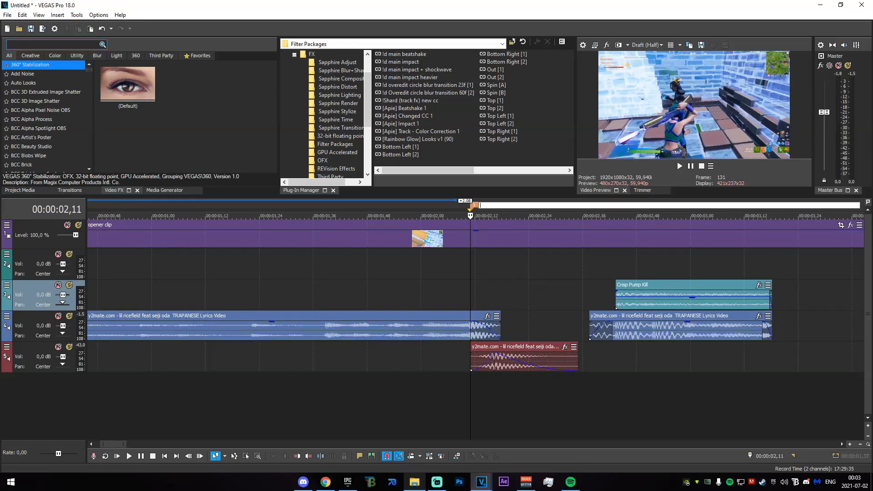
{"action": "key", "text": "Return"}
{"action": "scroll", "coordinate": [417, 373], "scroll_direction": "down", "scroll_amount": 3}
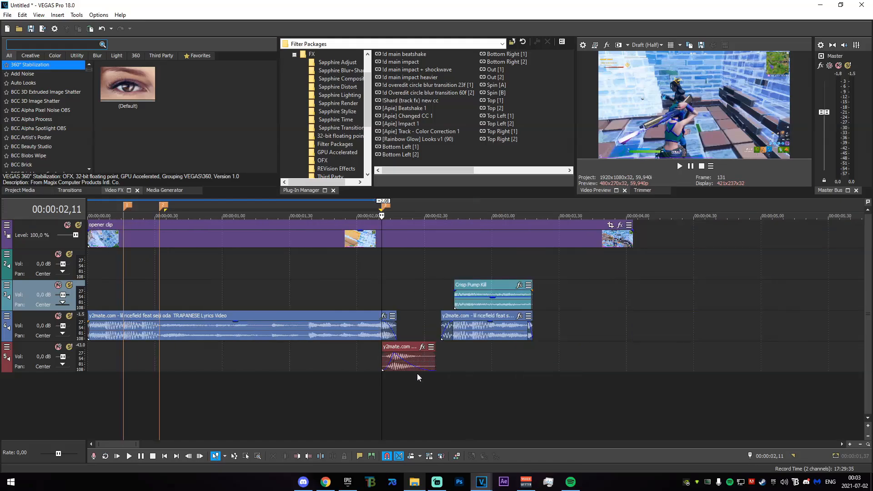
{"action": "scroll", "coordinate": [417, 373], "scroll_direction": "down", "scroll_amount": 1}
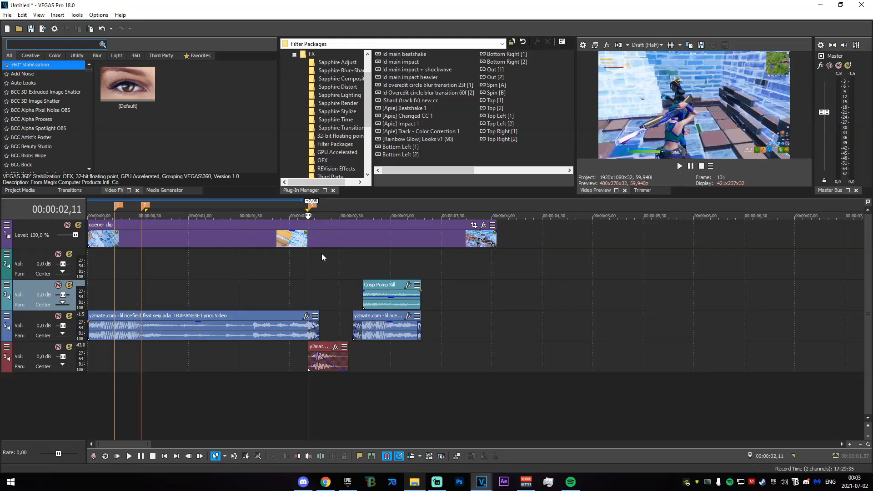
- Find the TwixtorPRO video effect and apply its 91 preset to the opener clip
{"action": "left_click", "coordinate": [340, 296]}
{"action": "left_click_drag", "start_coordinate": [340, 296], "coordinate": [308, 290]}
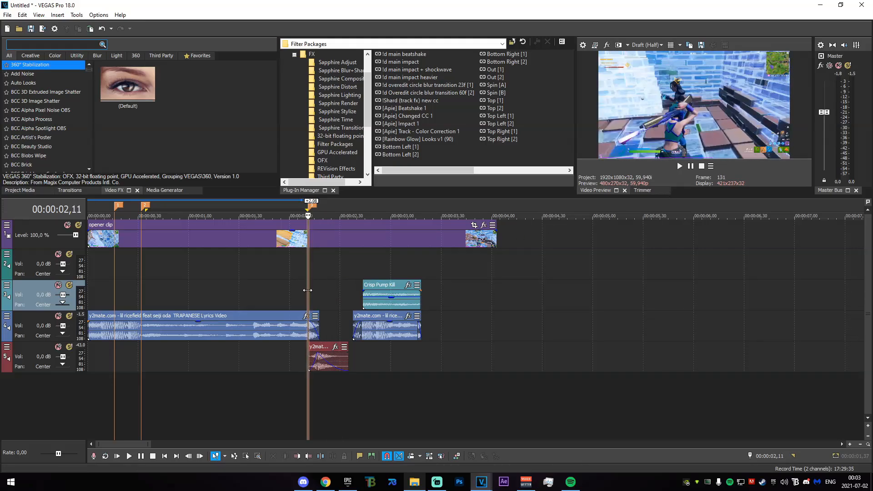
{"action": "left_click", "coordinate": [56, 45]}
{"action": "type", "text": "twixtor"}
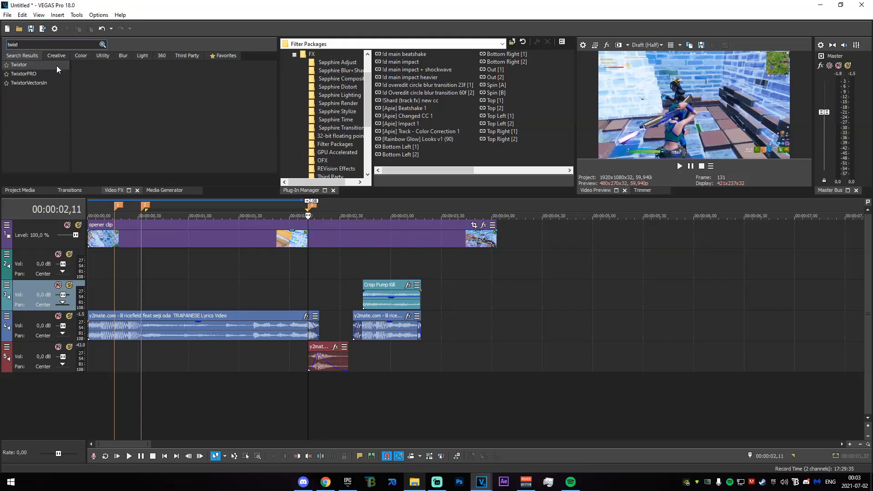
{"action": "left_click", "coordinate": [28, 74]}
{"action": "left_click_drag", "start_coordinate": [190, 106], "coordinate": [317, 233]}
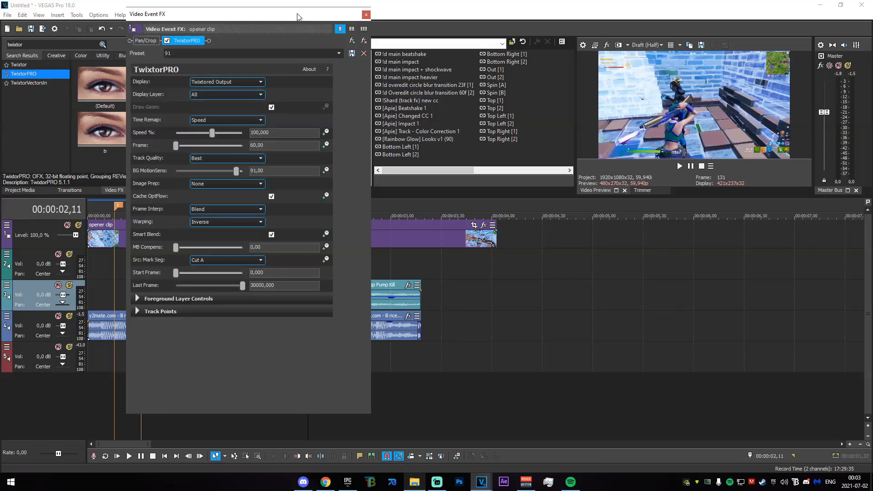
{"action": "left_click_drag", "start_coordinate": [292, 14], "coordinate": [201, 14]}
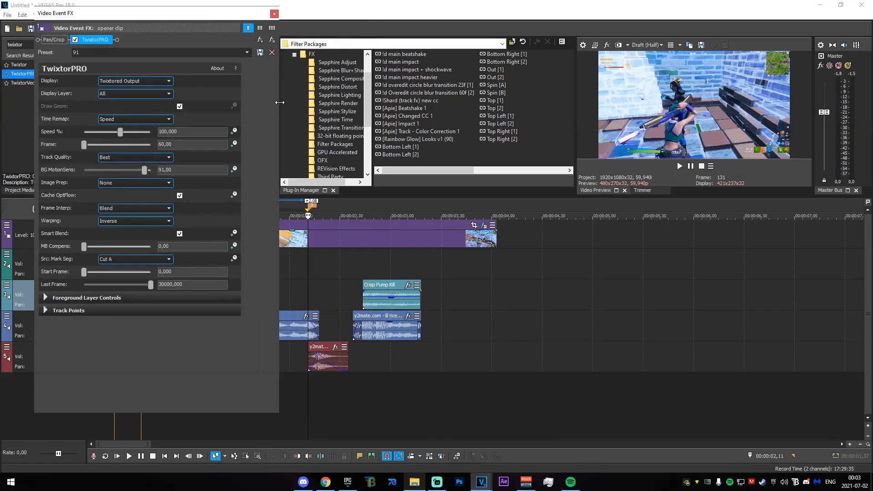
{"action": "left_click_drag", "start_coordinate": [280, 102], "coordinate": [248, 103]}
- Turn on animation for TwixtorPRO's Speed % and add a keyframe at 00:00:02,11, then close the effect settings
{"action": "left_click", "coordinate": [233, 132]}
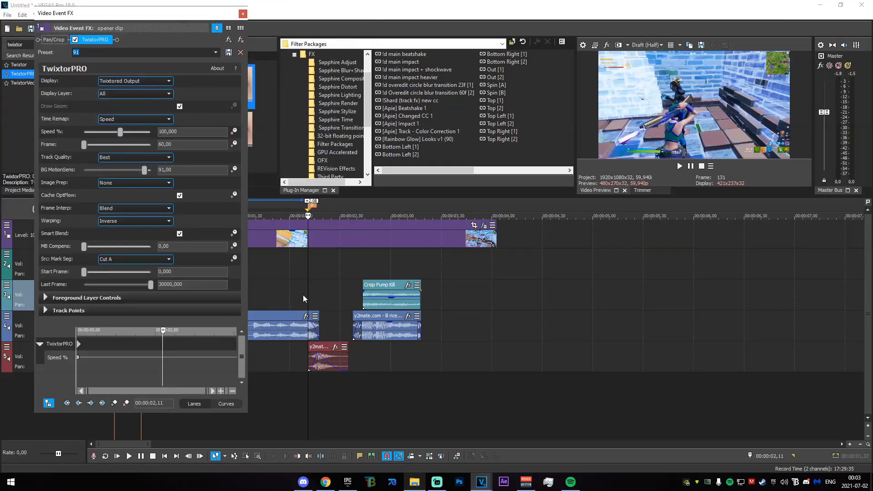
{"action": "left_click", "coordinate": [312, 242]}
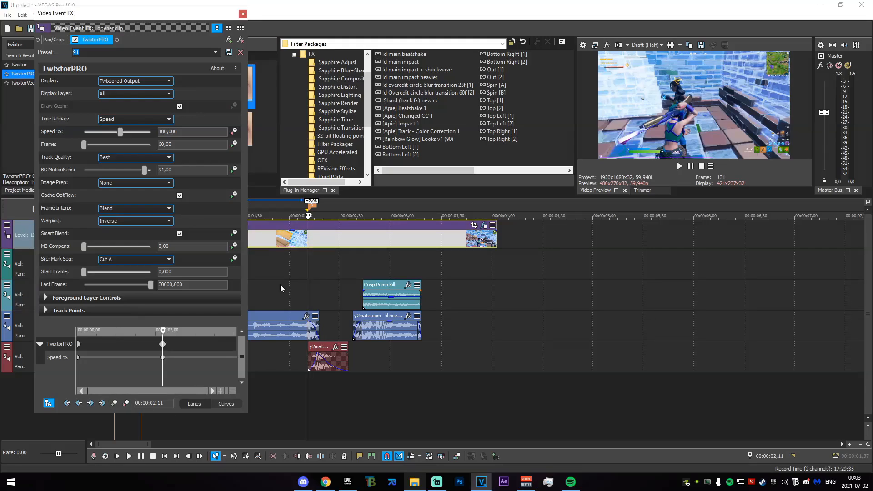
{"action": "left_click", "coordinate": [307, 275]}
{"action": "scroll", "coordinate": [307, 288], "scroll_direction": "up", "scroll_amount": 4}
{"action": "left_click", "coordinate": [243, 15]}
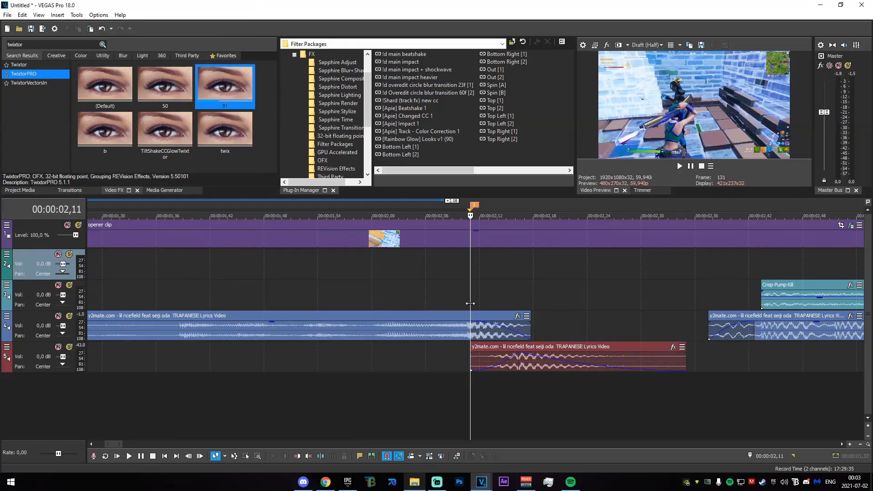
- Examine where the first music event fades out and where the overlapping lower audio event starts and ends
{"action": "left_click", "coordinate": [471, 335]}
{"action": "left_click", "coordinate": [532, 334]}
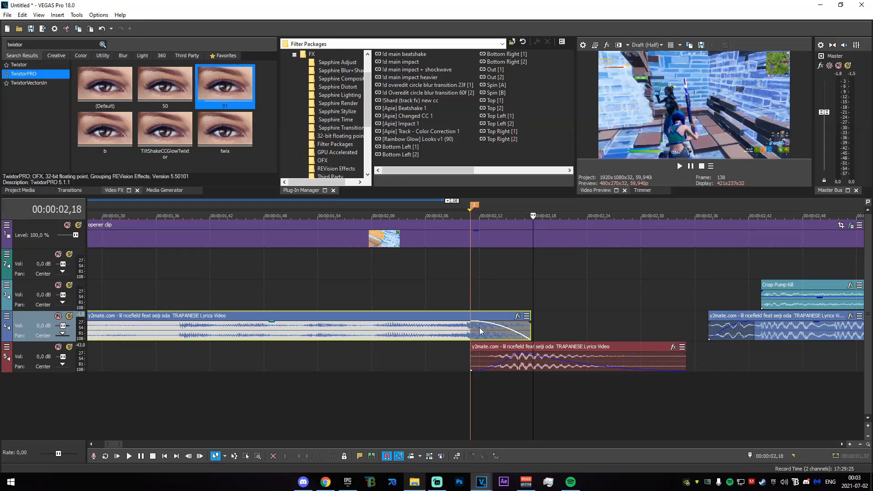
{"action": "left_click", "coordinate": [473, 332]}
{"action": "left_click", "coordinate": [531, 334]}
{"action": "left_click", "coordinate": [472, 332]}
{"action": "left_click", "coordinate": [473, 361]}
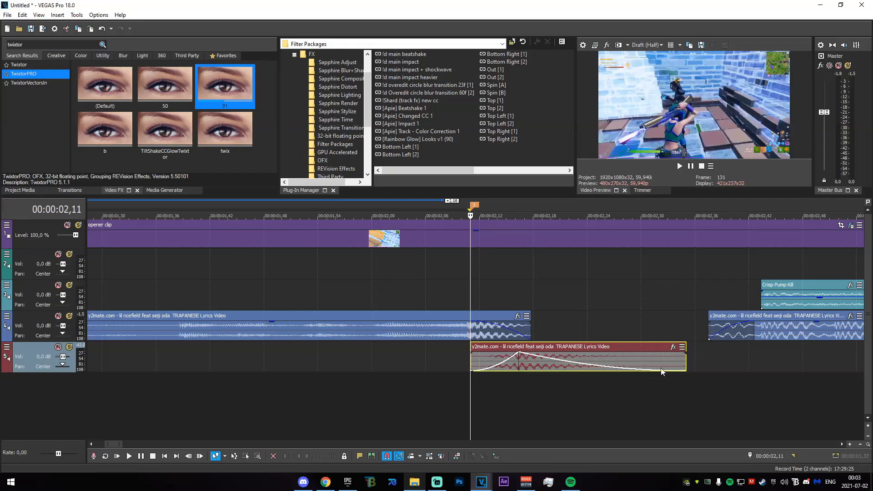
{"action": "left_click", "coordinate": [685, 364]}
{"action": "left_click", "coordinate": [472, 365]}
{"action": "left_click", "coordinate": [532, 328]}
- Reopen the opener clip's TwixtorPRO settings and set Speed % to 25 at 00:00:02,18, the end of the first music event
{"action": "left_click", "coordinate": [847, 237]}
{"action": "left_click", "coordinate": [850, 226]}
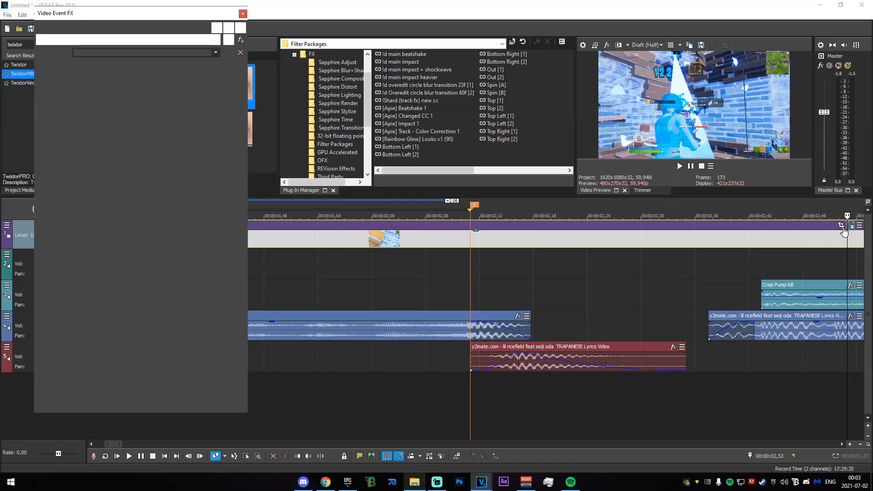
{"action": "left_click", "coordinate": [531, 249]}
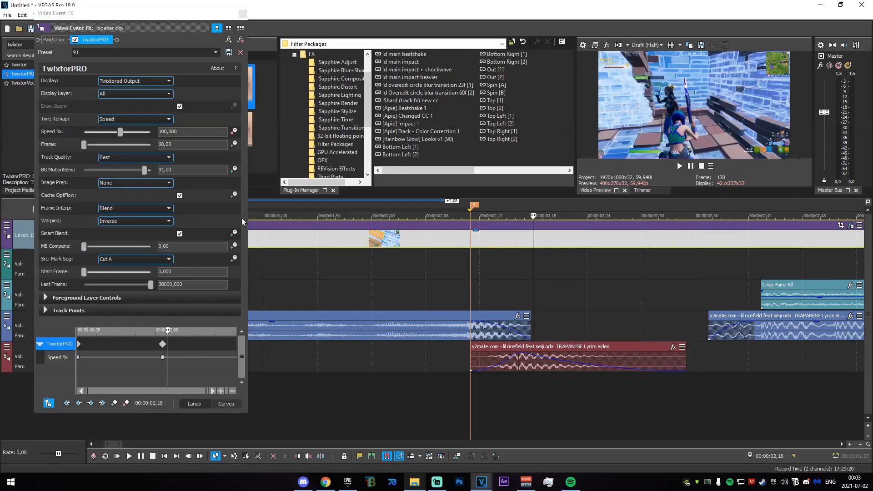
{"action": "left_click", "coordinate": [528, 337]}
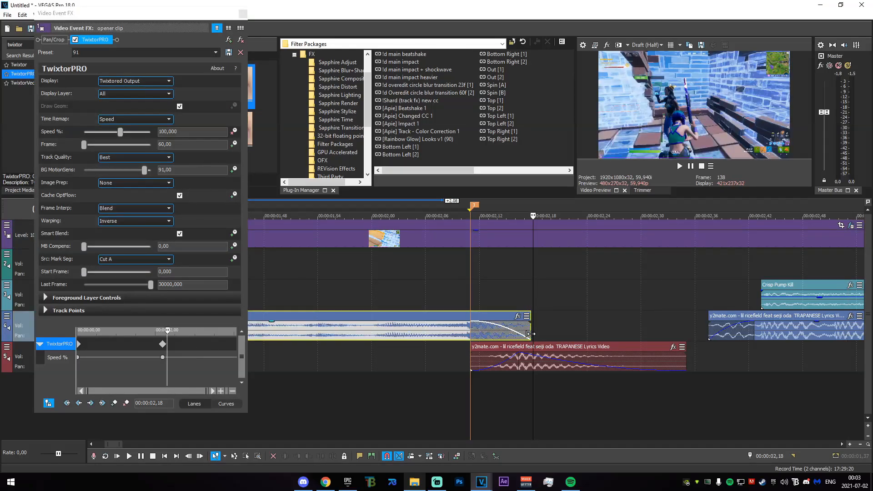
{"action": "left_click", "coordinate": [181, 131]}
{"action": "type", "text": "25"}
{"action": "key", "text": "Return"}
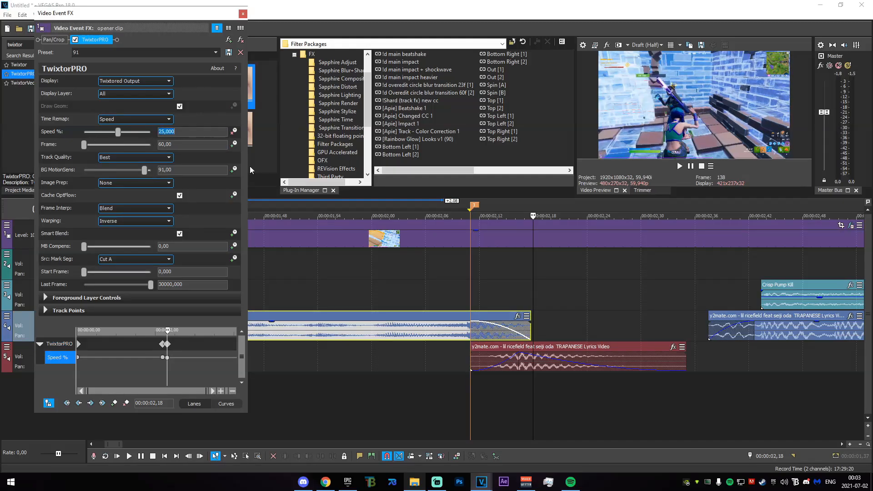
- Change the Speed % keyframe at 00:00:02,18 to 30
{"action": "mouse_move", "coordinate": [533, 279]}
{"action": "left_mouse_down"}
{"action": "mouse_move", "coordinate": [640, 294]}
{"action": "mouse_move", "coordinate": [532, 295]}
{"action": "left_mouse_up"}
{"action": "left_click", "coordinate": [181, 131]}
{"action": "type", "text": "3"}
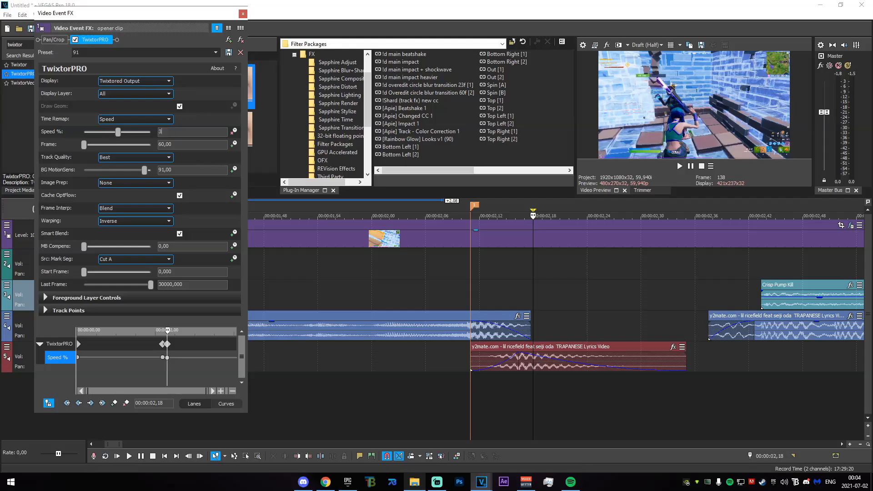
{"action": "type", "text": "0"}
{"action": "key", "text": "Return"}
- Add a Speed % keyframe at 00:00:02,38, where the second music event begins, holding the speed at 30
{"action": "left_click_drag", "start_coordinate": [470, 282], "coordinate": [715, 285]}
{"action": "left_click", "coordinate": [711, 291]}
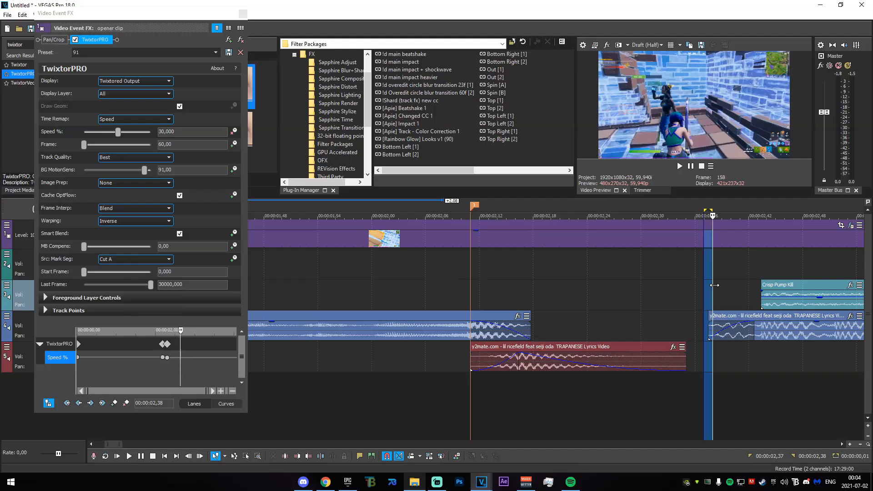
{"action": "left_click", "coordinate": [715, 286]}
{"action": "left_click", "coordinate": [114, 403]}
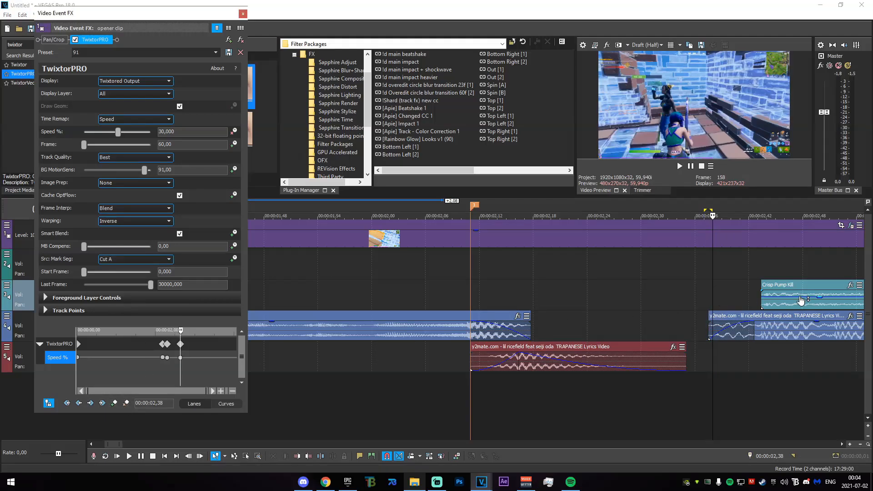
- Set Speed % to 450 at 00:00:02,44, just after the Crisp Pump Kill sound starts
{"action": "left_click", "coordinate": [761, 294]}
{"action": "left_click_drag", "start_coordinate": [760, 274], "coordinate": [765, 273]}
{"action": "left_click", "coordinate": [765, 273]}
{"action": "left_click", "coordinate": [105, 133]}
{"action": "left_click_drag", "start_coordinate": [117, 131], "coordinate": [64, 135]}
{"action": "type", "text": "450"}
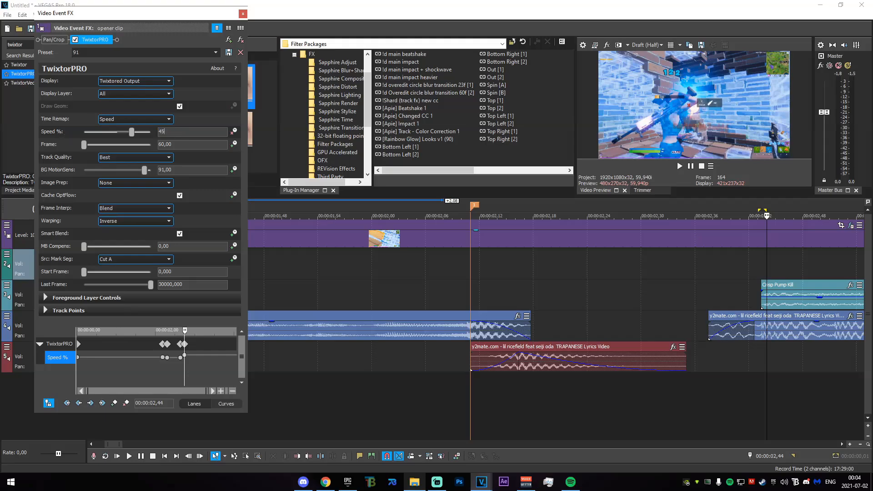
{"action": "key", "text": "Return"}
- Set Speed % to 50 at 00:00:02,46 and close the effect settings
{"action": "scroll", "coordinate": [186, 363], "scroll_direction": "up", "scroll_amount": 8}
{"action": "left_click_drag", "start_coordinate": [158, 329], "coordinate": [175, 329]}
{"action": "left_click", "coordinate": [176, 330]}
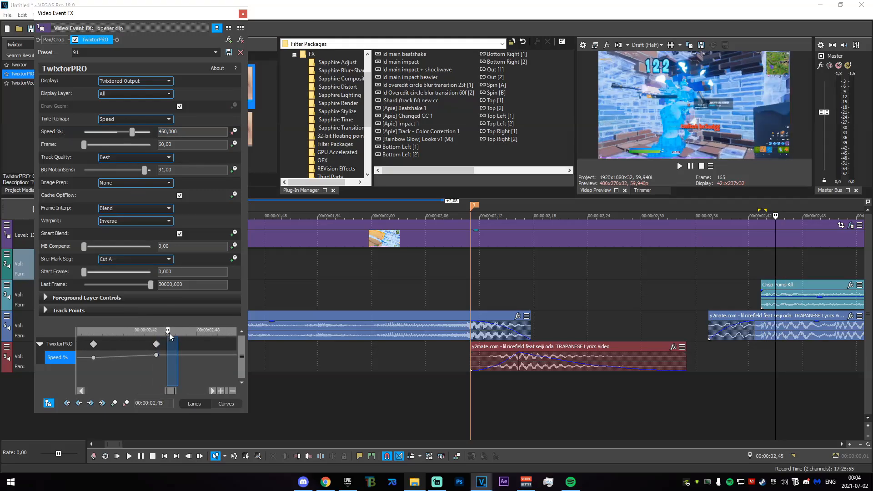
{"action": "left_click_drag", "start_coordinate": [178, 131], "coordinate": [126, 135]}
{"action": "type", "text": "50"}
{"action": "key", "text": "Return"}
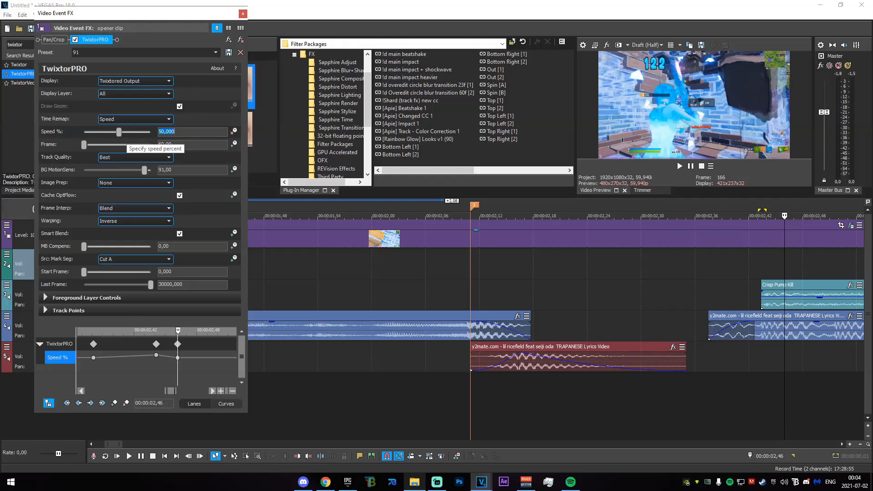
{"action": "left_click", "coordinate": [243, 13]}
- Split the opener clip at 00:00:03,18, where the audio ends, and delete the remainder
{"action": "scroll", "coordinate": [450, 356], "scroll_direction": "down", "scroll_amount": 5}
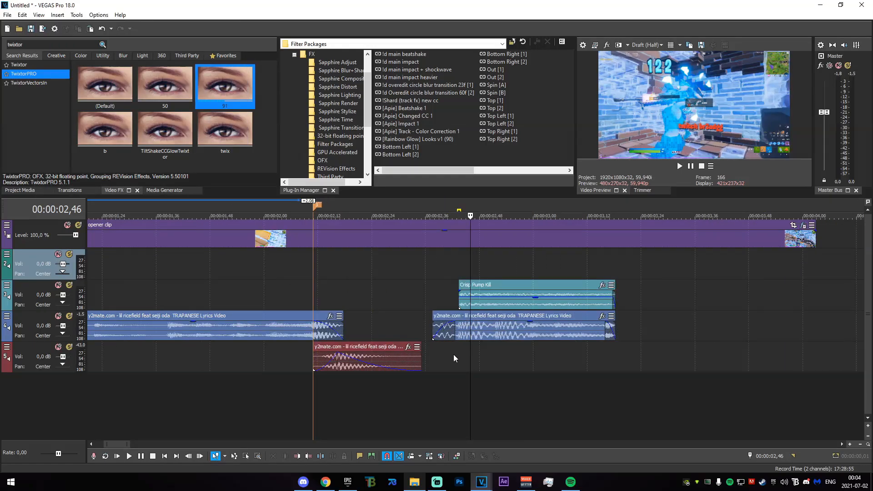
{"action": "left_click_drag", "start_coordinate": [465, 269], "coordinate": [534, 266]}
{"action": "left_click", "coordinate": [533, 241]}
{"action": "key", "text": "s"}
{"action": "left_click", "coordinate": [543, 242]}
{"action": "key", "text": "Delete"}
- Select the time range from 00:00:00,00 to 00:00:03,18 and render it
{"action": "left_click_drag", "start_coordinate": [252, 277], "coordinate": [509, 285]}
{"action": "left_click", "coordinate": [505, 287]}
{"action": "scroll", "coordinate": [507, 266], "scroll_direction": "down", "scroll_amount": 1}
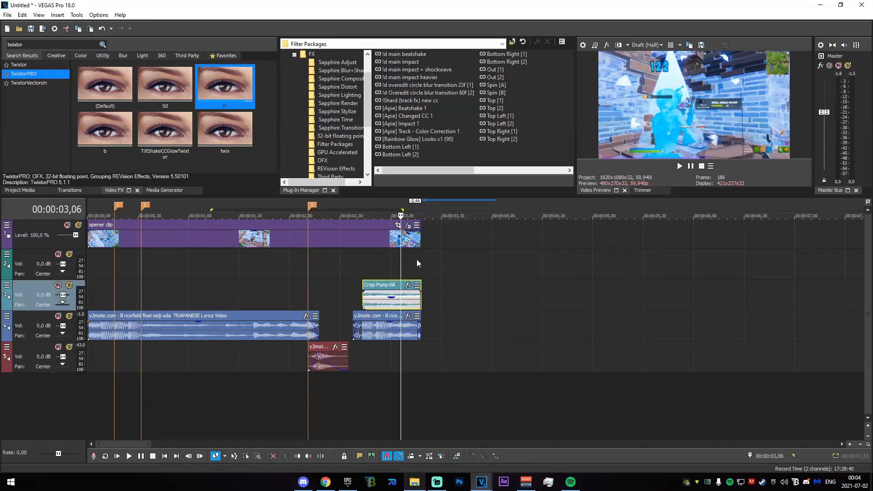
{"action": "left_click", "coordinate": [419, 256]}
{"action": "left_click", "coordinate": [419, 255]}
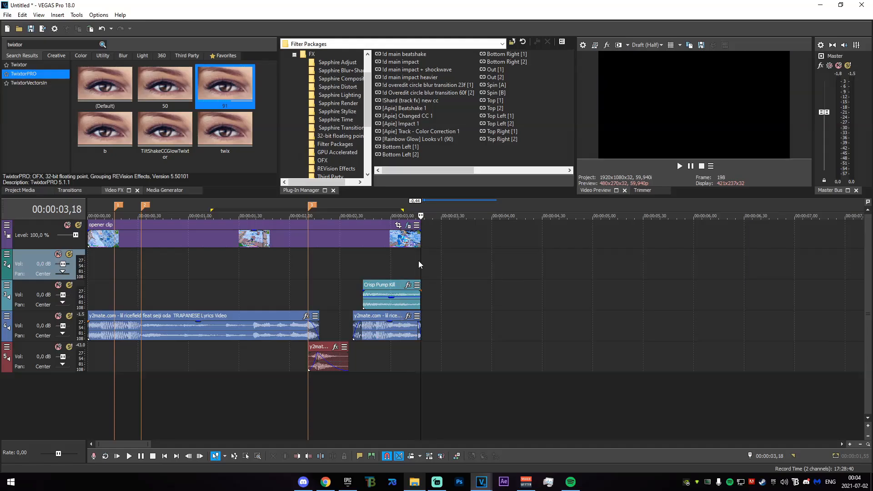
{"action": "left_click_drag", "start_coordinate": [420, 261], "coordinate": [2, 277]}
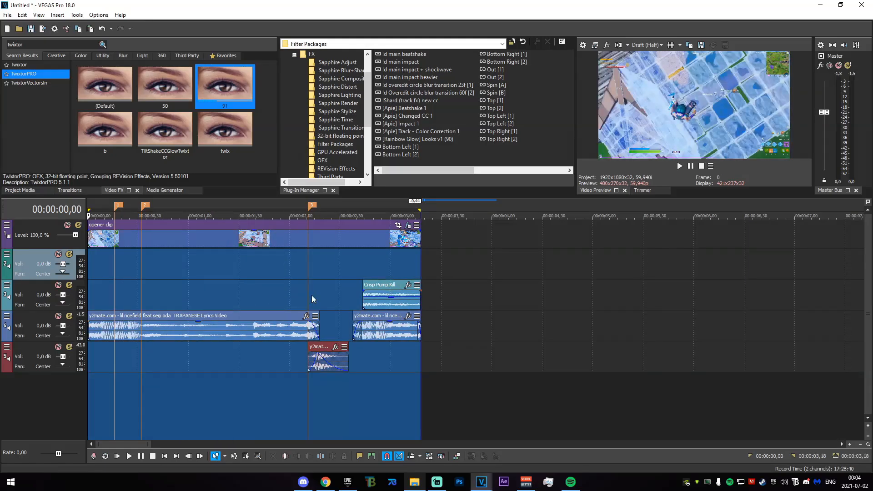
{"action": "left_click", "coordinate": [29, 94]}
{"action": "left_click", "coordinate": [300, 188]}
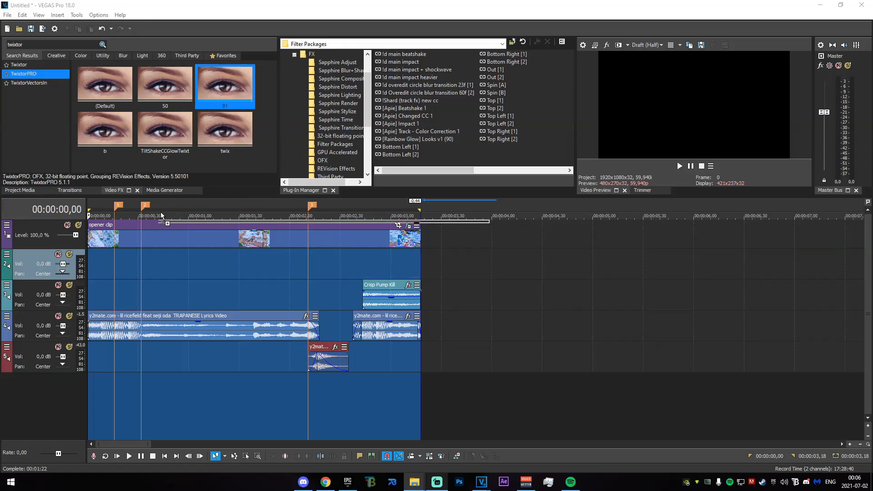
- Delete the rendered clip's audio track and the old opener clip's video track
{"action": "right_click", "coordinate": [433, 266]}
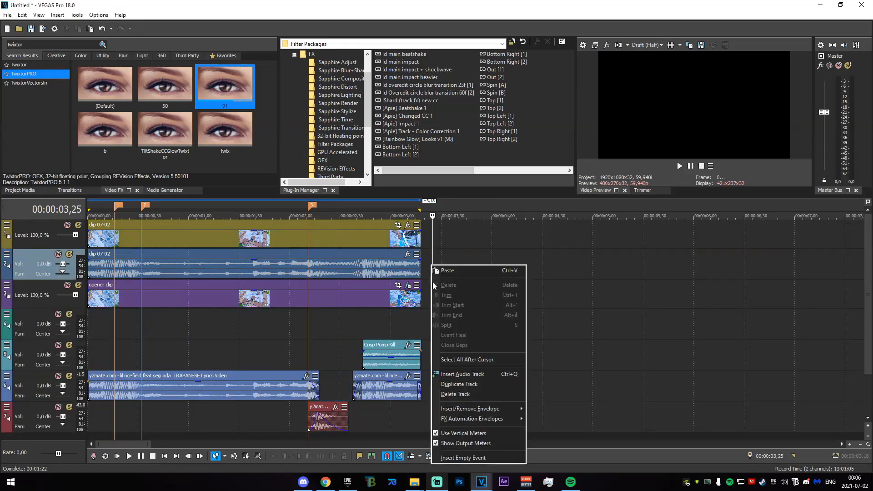
{"action": "left_click", "coordinate": [465, 398]}
{"action": "right_click", "coordinate": [442, 261]}
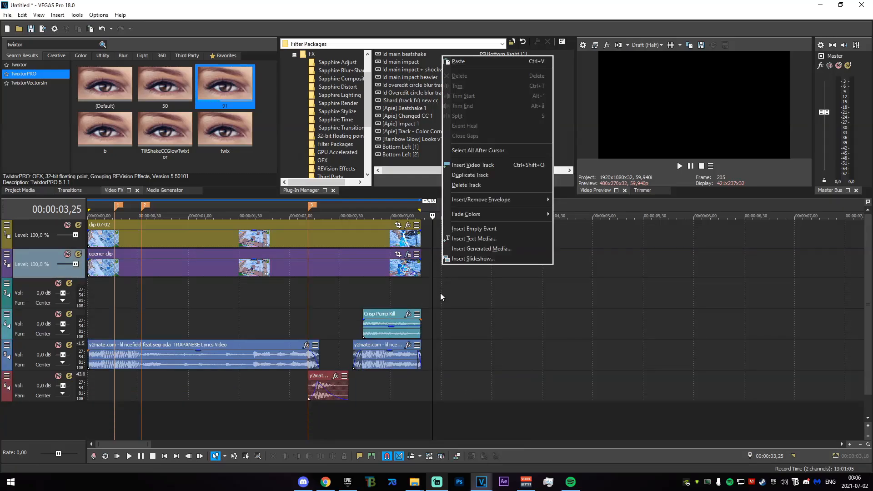
{"action": "left_click", "coordinate": [474, 186]}
- Search for BCC Temporal Blur and apply its default preset to clip 07-02
{"action": "left_click_drag", "start_coordinate": [199, 266], "coordinate": [156, 277]}
{"action": "left_click", "coordinate": [174, 277]}
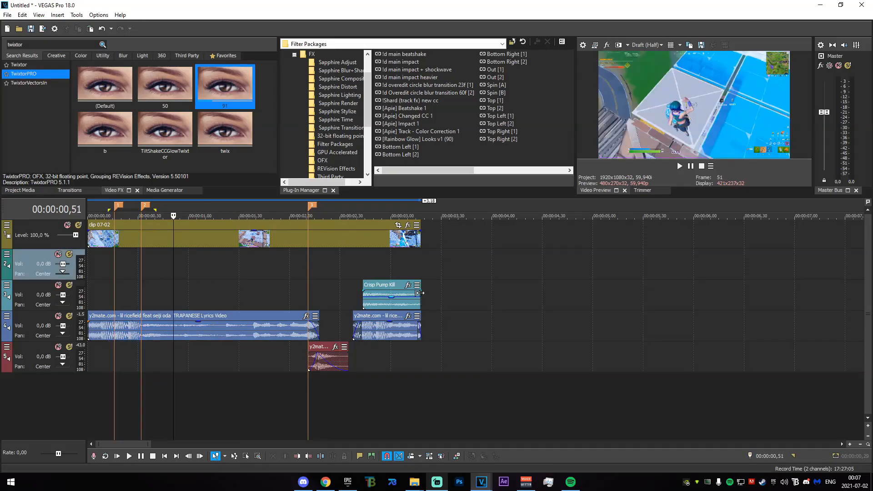
{"action": "left_click", "coordinate": [241, 276]}
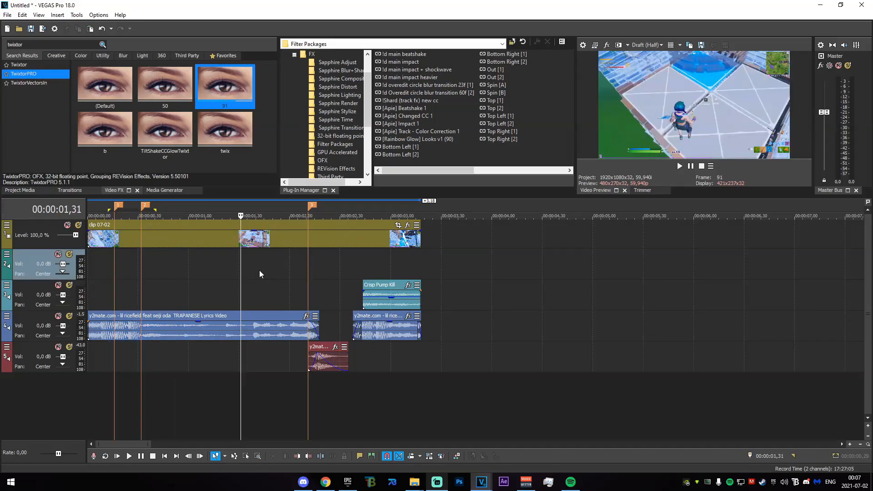
{"action": "double_click", "coordinate": [52, 46]}
{"action": "key", "text": "BackSpace"}
{"action": "type", "text": "bcc tempor"}
{"action": "key", "text": "BackSpace"}
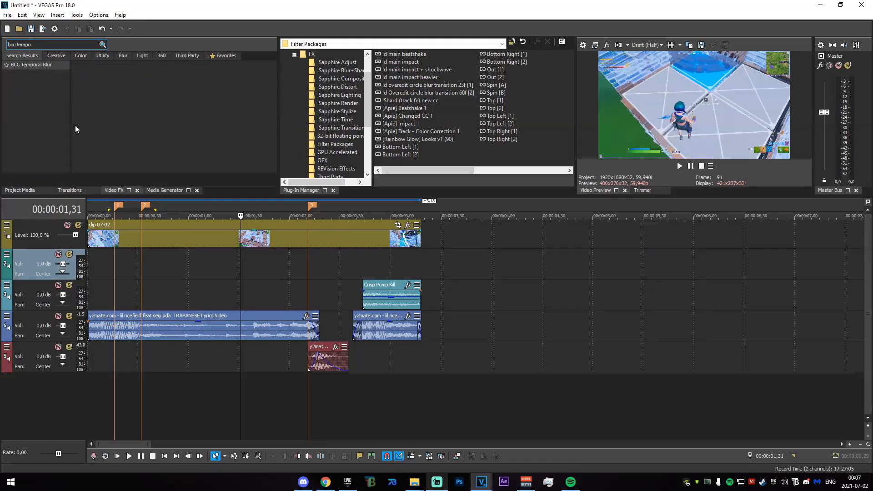
{"action": "left_click", "coordinate": [37, 65]}
{"action": "left_click_drag", "start_coordinate": [101, 76], "coordinate": [190, 236]}
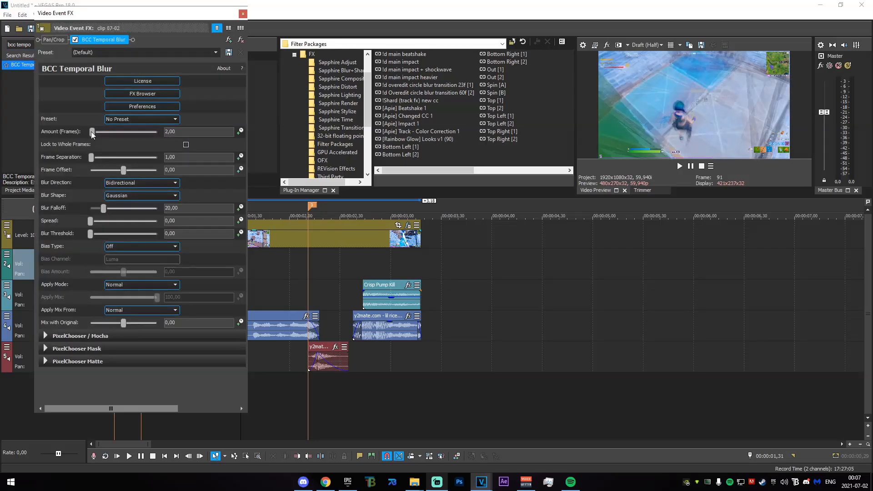
- Set the Temporal Blur's Amount (Frames) to 0 and animate it with a keyframe at 00:00:00,32
{"action": "left_click_drag", "start_coordinate": [91, 133], "coordinate": [2, 131]}
{"action": "left_click_drag", "start_coordinate": [201, 17], "coordinate": [599, 73]}
{"action": "mouse_move", "coordinate": [109, 285]}
{"action": "left_mouse_down"}
{"action": "mouse_move", "coordinate": [151, 277]}
{"action": "mouse_move", "coordinate": [144, 277]}
{"action": "left_mouse_up"}
{"action": "left_click", "coordinate": [144, 278]}
{"action": "left_click", "coordinate": [641, 188]}
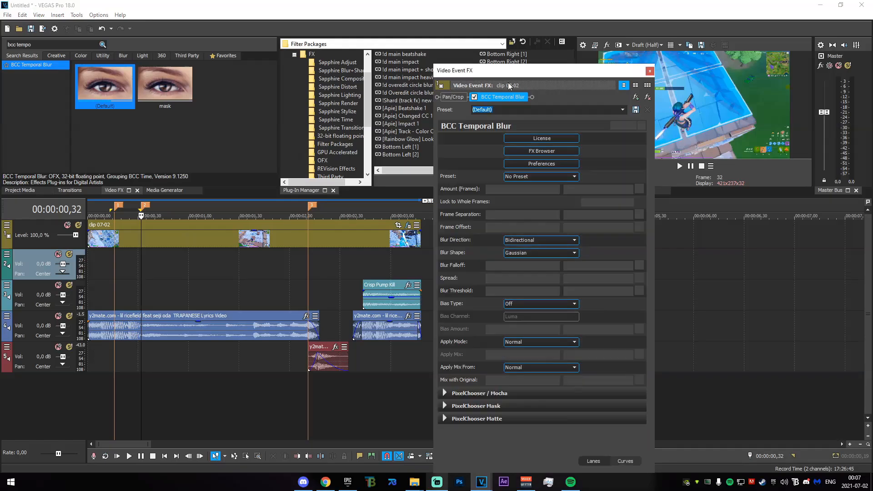
{"action": "left_click_drag", "start_coordinate": [511, 72], "coordinate": [215, 48]}
{"action": "left_click_drag", "start_coordinate": [297, 40], "coordinate": [512, 131]}
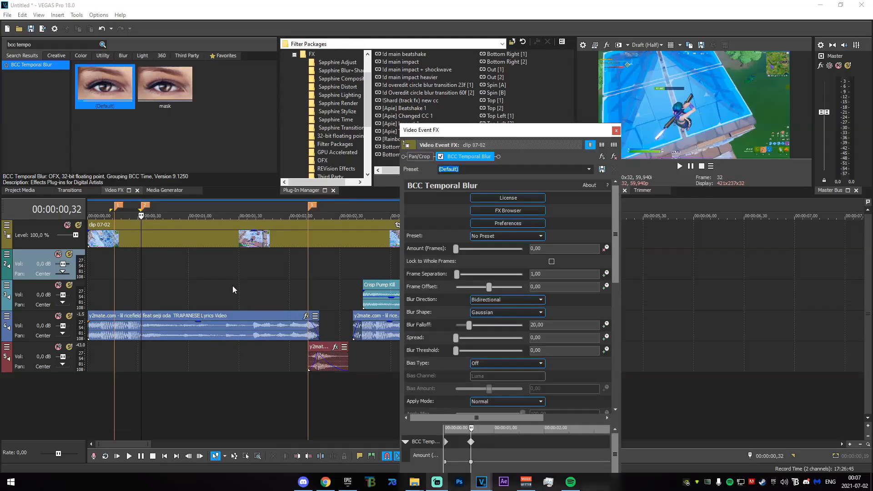
- Set Amount (Frames) to 15 at 00:00:00,57
{"action": "left_click_drag", "start_coordinate": [142, 269], "coordinate": [184, 267]}
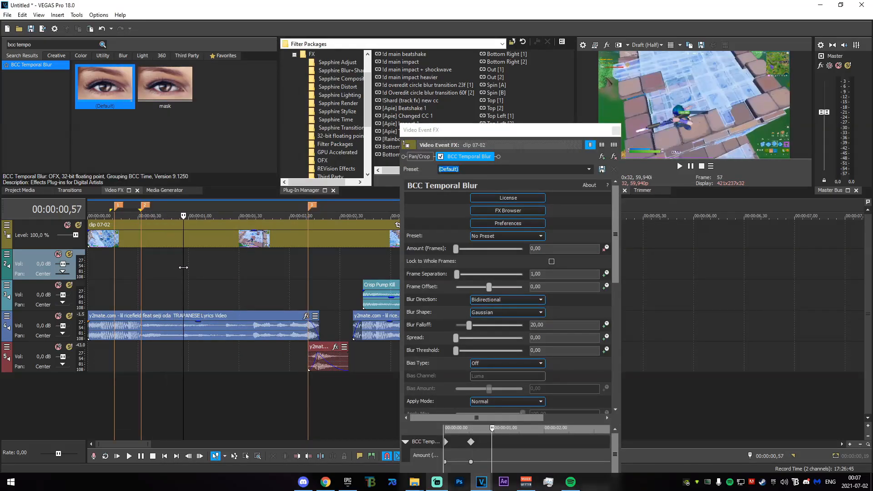
{"action": "left_click", "coordinate": [428, 253]}
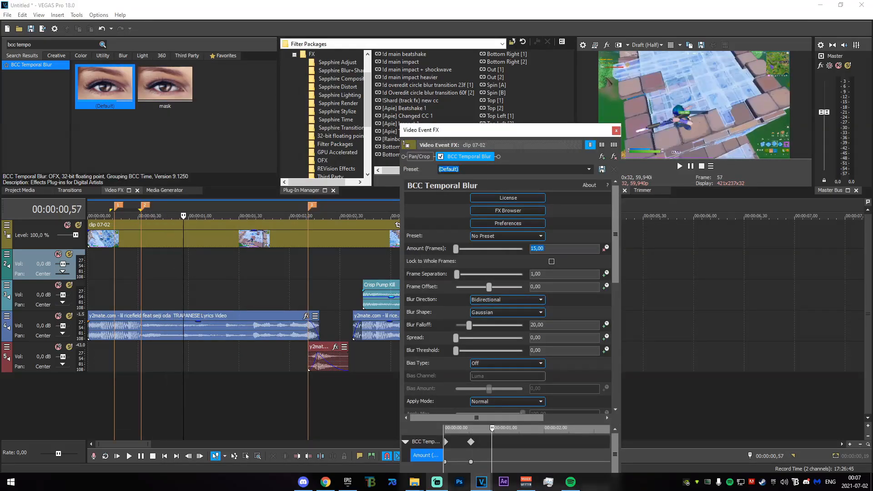
{"action": "key", "text": "Return"}
{"action": "left_click_drag", "start_coordinate": [562, 137], "coordinate": [298, 4]}
- Set Amount (Frames) to 3 at 00:00:01,25 and copy the 15-frame keyframe to about 00:00:02,00
{"action": "scroll", "coordinate": [296, 319], "scroll_direction": "up", "scroll_amount": 2}
{"action": "left_click_drag", "start_coordinate": [266, 312], "coordinate": [302, 296]}
{"action": "left_click", "coordinate": [308, 297]}
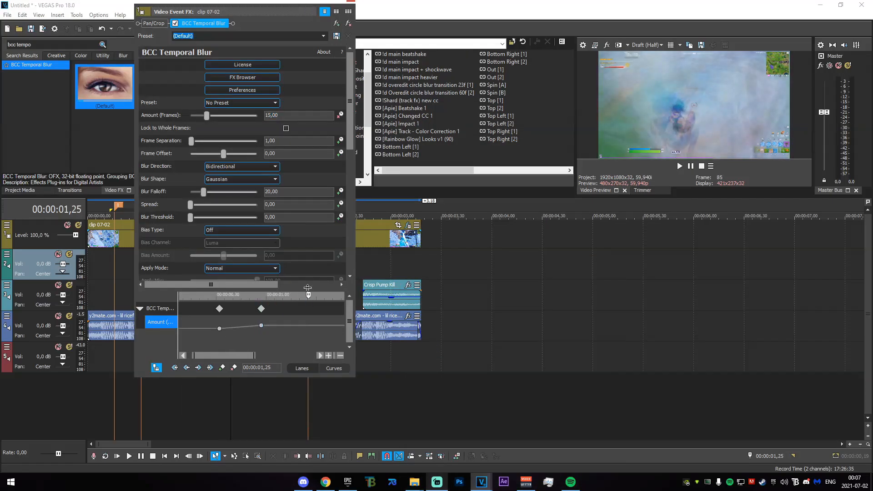
{"action": "type", "text": "4"}
{"action": "key", "text": "Return"}
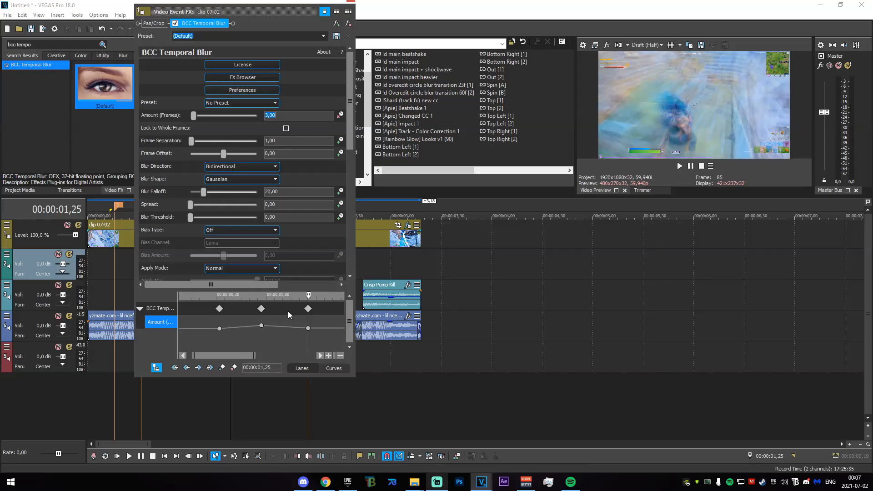
{"action": "scroll", "coordinate": [231, 328], "scroll_direction": "down", "scroll_amount": 2}
{"action": "left_click_drag", "start_coordinate": [227, 325], "coordinate": [279, 326]}
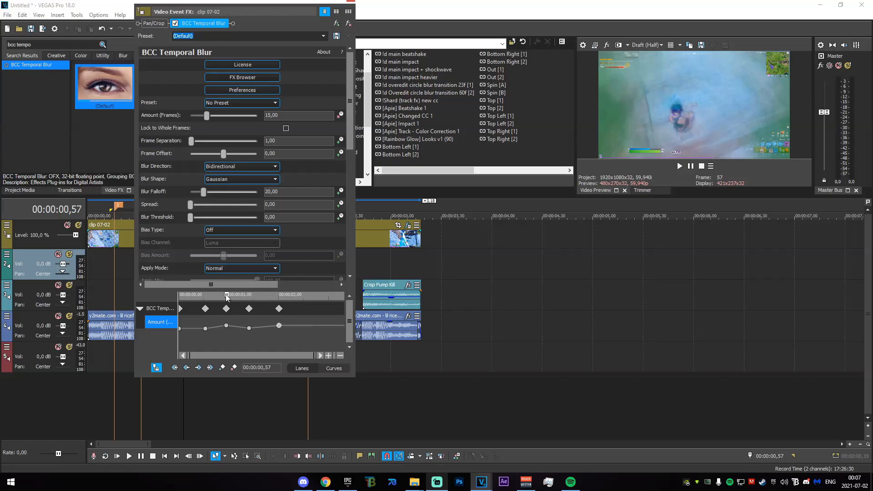
- Add an Amount (Frames) keyframe of 0 at 00:00:02,42 and close the effect settings
{"action": "left_click_drag", "start_coordinate": [227, 298], "coordinate": [311, 297]}
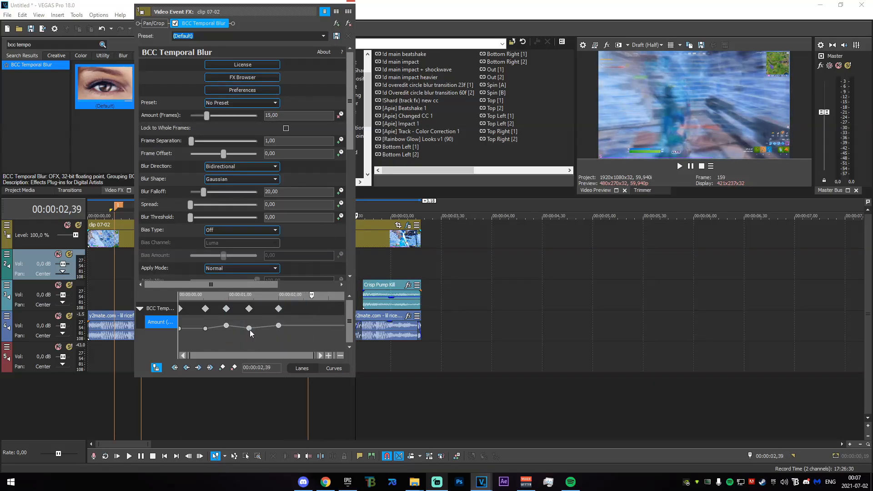
{"action": "left_click", "coordinate": [249, 328]}
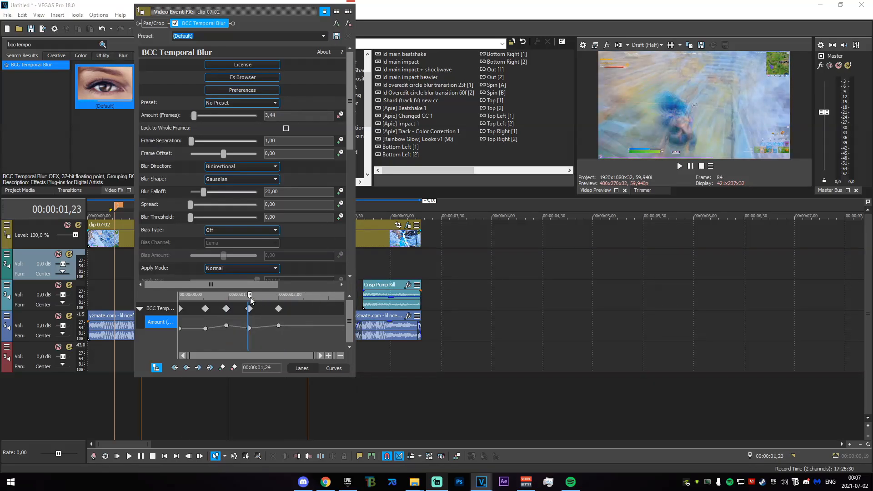
{"action": "left_click_drag", "start_coordinate": [250, 295], "coordinate": [313, 295]}
{"action": "double_click", "coordinate": [313, 328]}
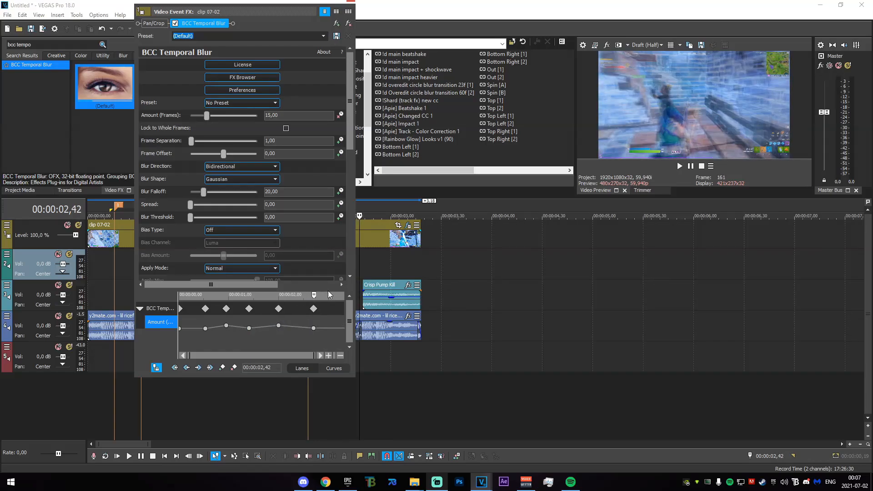
{"action": "double_click", "coordinate": [274, 116]}
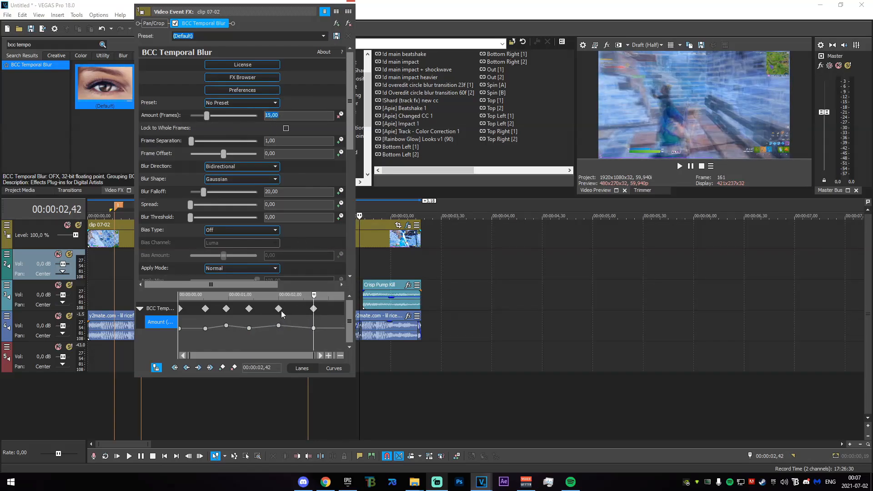
{"action": "left_click", "coordinate": [314, 329]}
{"action": "left_click_drag", "start_coordinate": [274, 335], "coordinate": [269, 335]}
{"action": "left_click", "coordinate": [353, 3]}
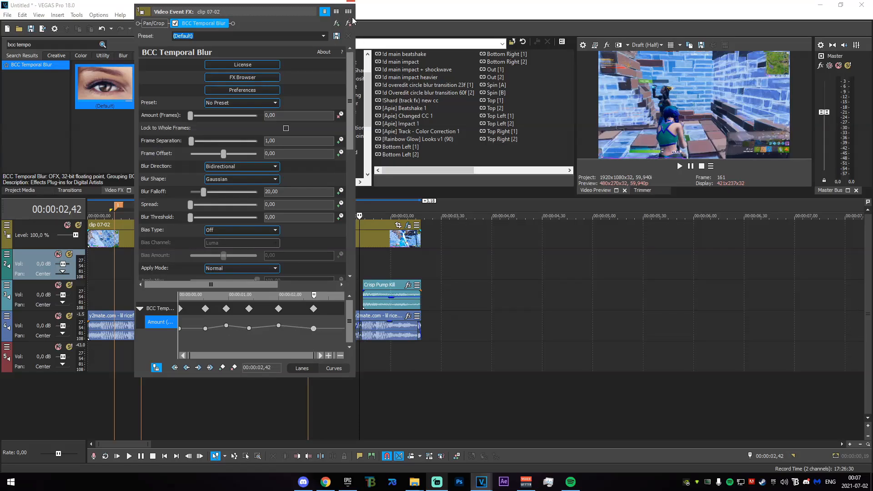
{"action": "left_click_drag", "start_coordinate": [349, 3], "coordinate": [352, 3]}
{"action": "left_click", "coordinate": [352, 8]}
- Place the last two Temporal Blur keyframes at 00:00:01,49 and 00:00:02,11, ending at Amount 0, and close the effect settings
{"action": "left_click", "coordinate": [307, 246]}
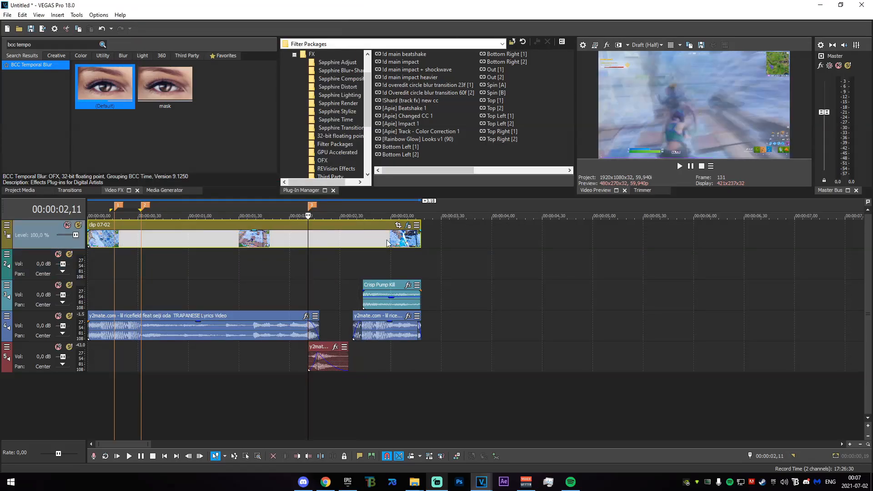
{"action": "left_click", "coordinate": [407, 225]}
{"action": "left_click_drag", "start_coordinate": [307, 302], "coordinate": [307, 290]}
{"action": "left_click", "coordinate": [250, 326]}
{"action": "mouse_move", "coordinate": [281, 324]}
{"action": "left_mouse_down"}
{"action": "mouse_move", "coordinate": [272, 324]}
{"action": "mouse_move", "coordinate": [291, 327]}
{"action": "left_mouse_up"}
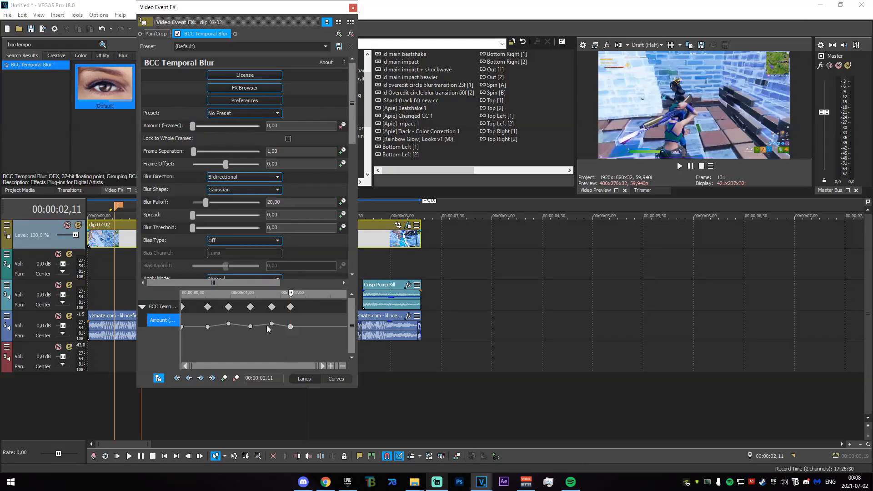
{"action": "left_click", "coordinate": [353, 7]}
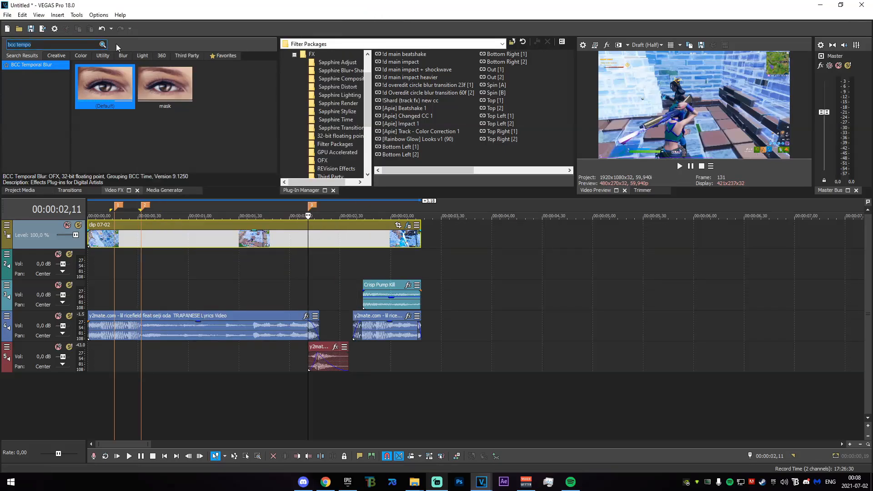
- Search for the Black and White effect and apply its default preset to clip 07-02
{"action": "key", "text": "ctrl+a"}
{"action": "type", "text": "black"}
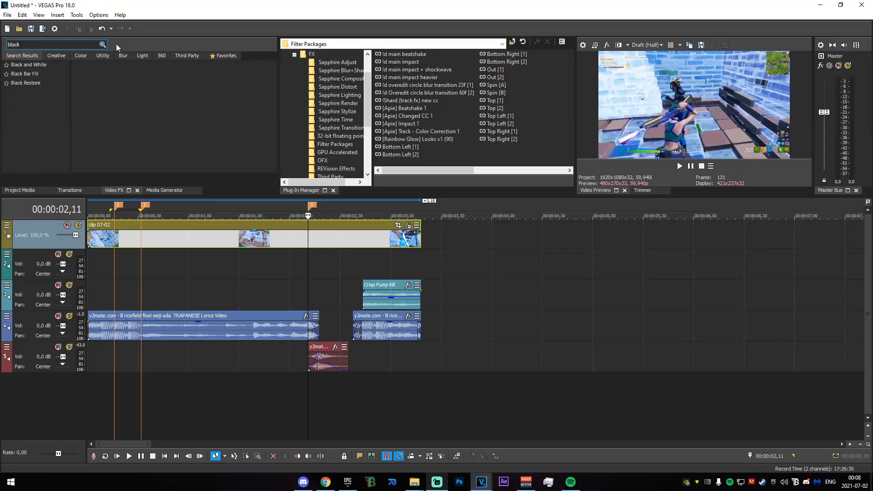
{"action": "left_click", "coordinate": [42, 65]}
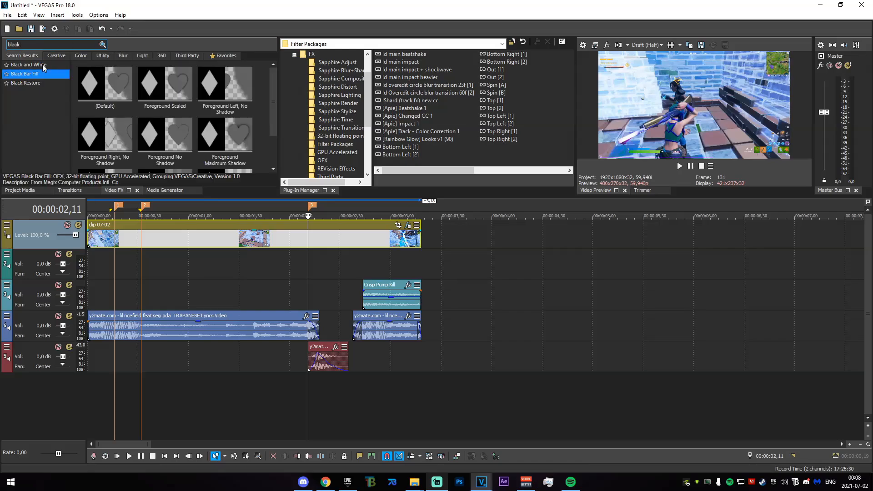
{"action": "left_click_drag", "start_coordinate": [81, 76], "coordinate": [259, 233]}
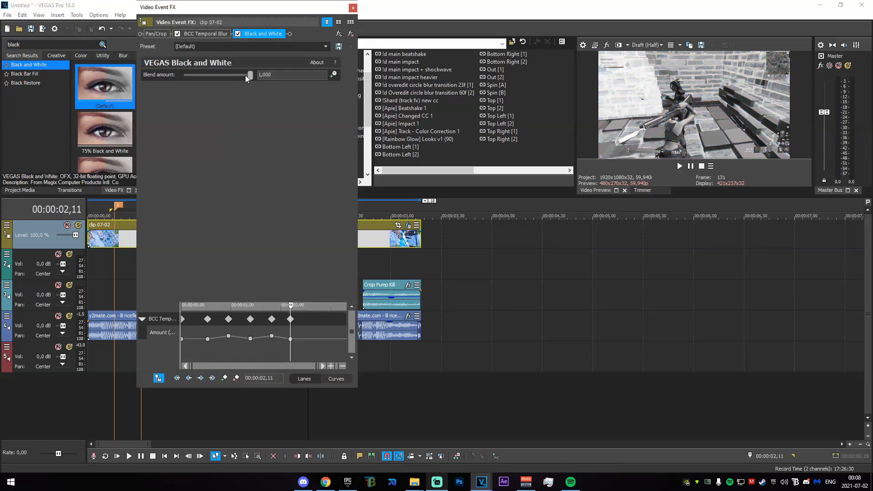
- Set the Black and White Blend amount to 0 and animate it with a keyframe at 00:00:00,32
{"action": "left_click_drag", "start_coordinate": [249, 75], "coordinate": [184, 76]}
{"action": "left_click", "coordinate": [334, 75]}
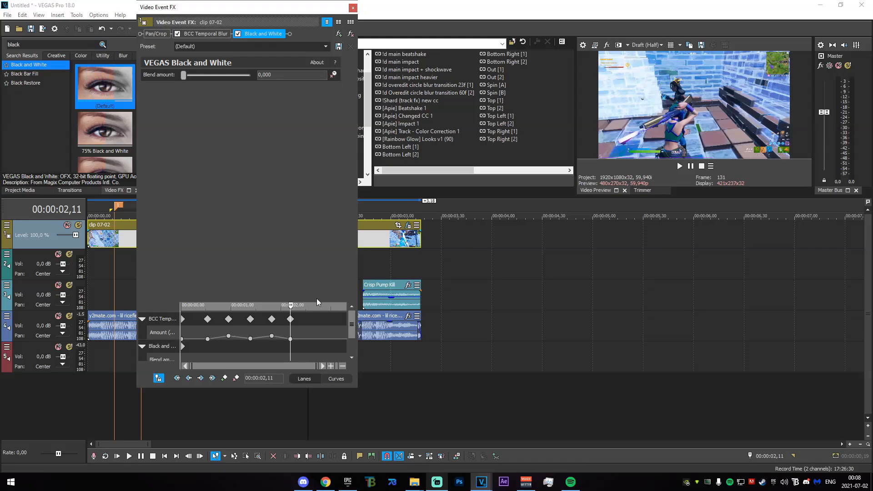
{"action": "left_click_drag", "start_coordinate": [318, 301], "coordinate": [319, 208]}
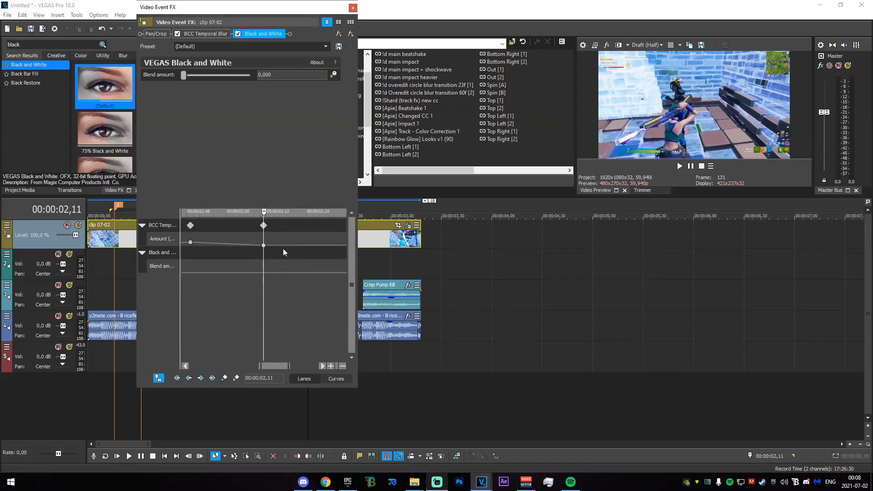
{"action": "left_click_drag", "start_coordinate": [290, 212], "coordinate": [209, 211]}
{"action": "left_click", "coordinate": [212, 285]}
{"action": "scroll", "coordinate": [212, 290], "scroll_direction": "up", "scroll_amount": 4}
{"action": "left_click_drag", "start_coordinate": [266, 213], "coordinate": [288, 214]}
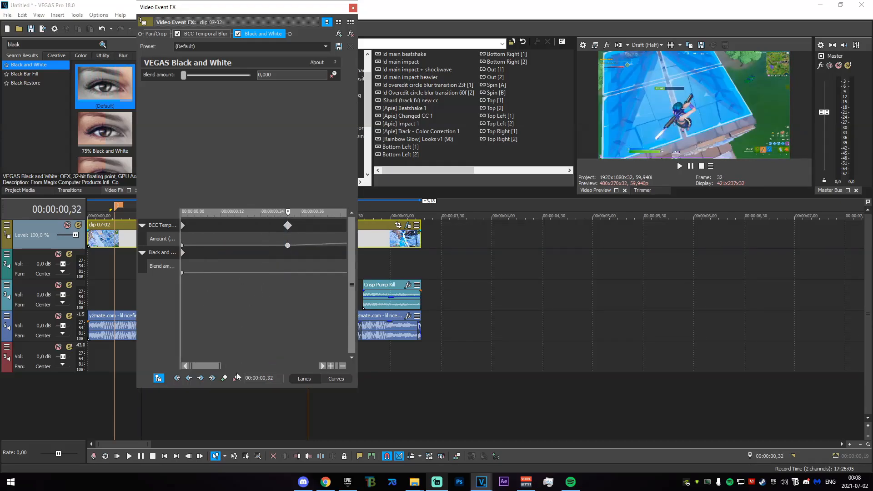
- Set the Blend amount to 0,796 at 00:00:00,57
{"action": "scroll", "coordinate": [219, 273], "scroll_direction": "down", "scroll_amount": 3}
{"action": "left_click_drag", "start_coordinate": [208, 214], "coordinate": [229, 214]}
{"action": "left_click_drag", "start_coordinate": [187, 75], "coordinate": [251, 75]}
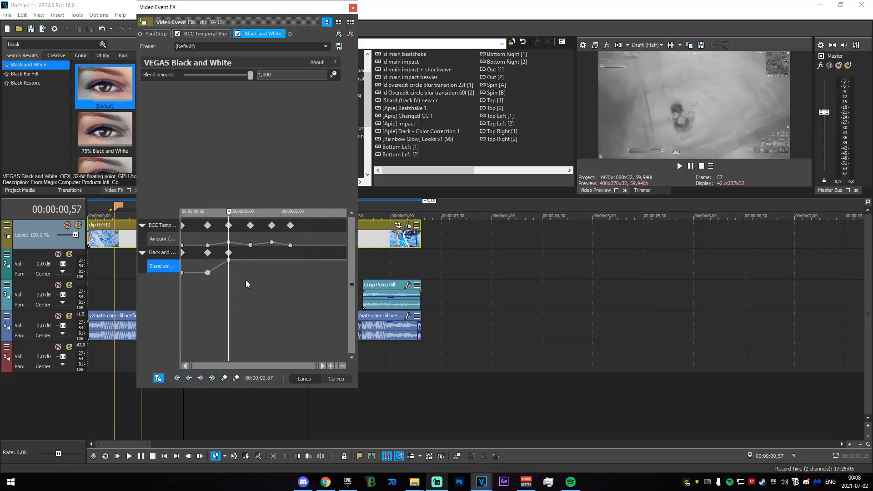
{"action": "scroll", "coordinate": [271, 239], "scroll_direction": "up", "scroll_amount": 2}
{"action": "left_click_drag", "start_coordinate": [243, 77], "coordinate": [229, 78]}
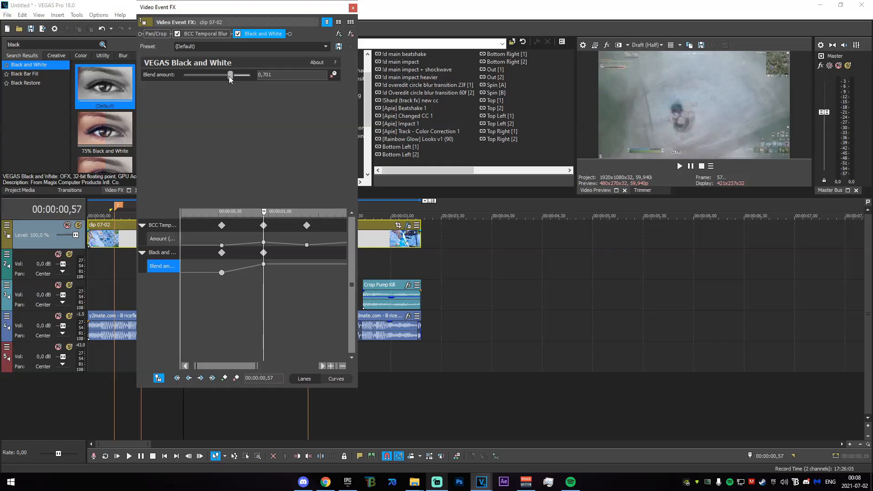
{"action": "left_click", "coordinate": [264, 264]}
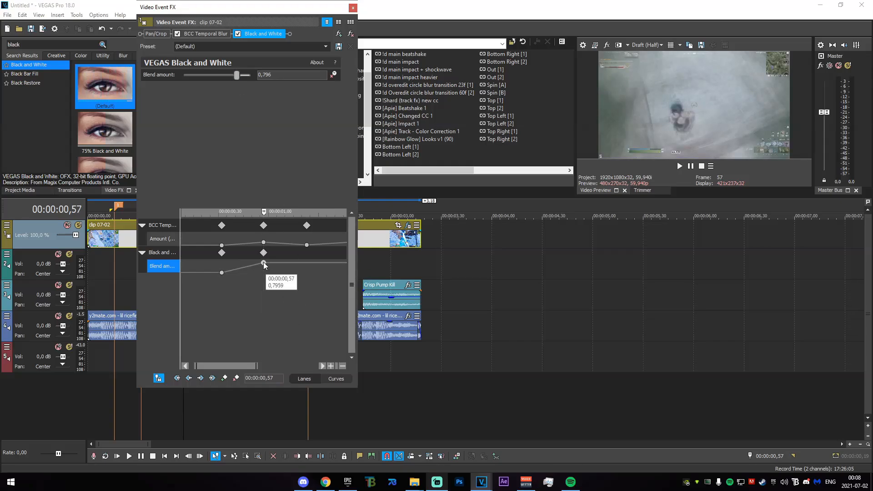
- Copy the Blend amount keyframes to place 0 at 00:00:01,23, 0,796 at 00:00:01,49 and 0 at 00:00:02,11, closing the settings
{"action": "left_click_drag", "start_coordinate": [222, 273], "coordinate": [308, 275]}
{"action": "scroll", "coordinate": [271, 278], "scroll_direction": "down", "scroll_amount": 2}
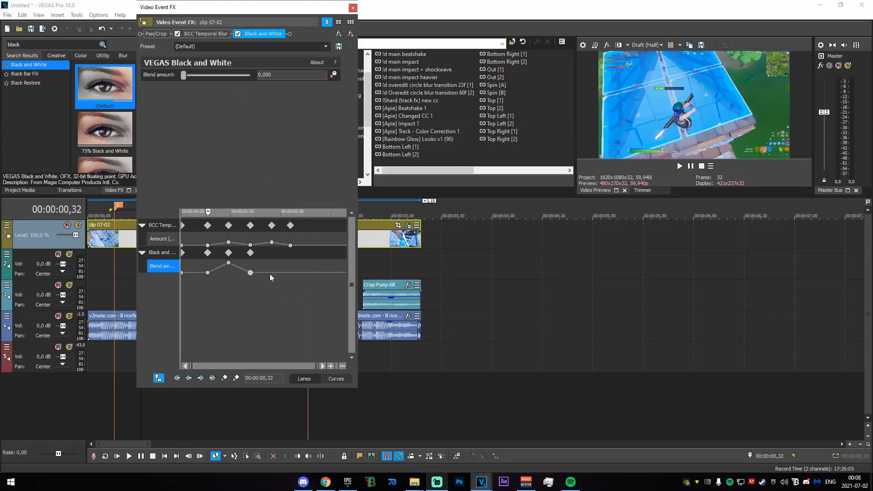
{"action": "left_click_drag", "start_coordinate": [228, 262], "coordinate": [291, 273]}
{"action": "left_click", "coordinate": [254, 274]}
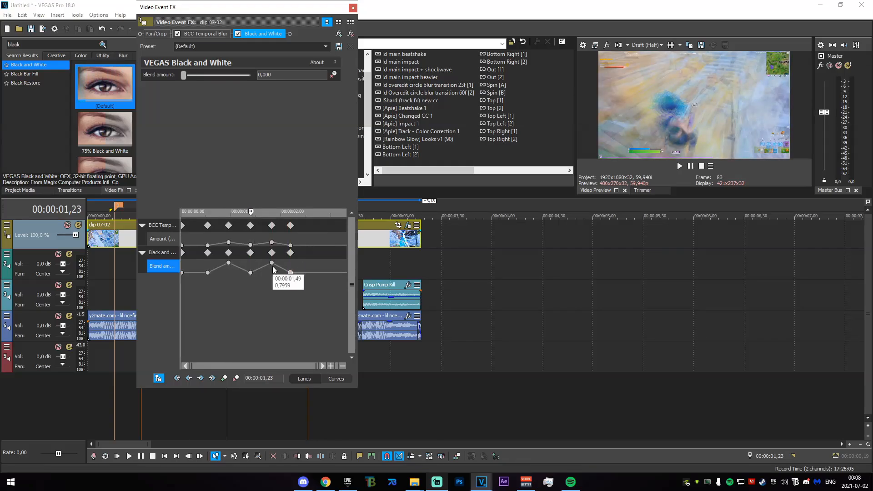
{"action": "left_click", "coordinate": [353, 8]}
- Set the Blend amount to 0,300 at 00:00:01,23 and close the effect settings
{"action": "left_click_drag", "start_coordinate": [169, 399], "coordinate": [221, 399]}
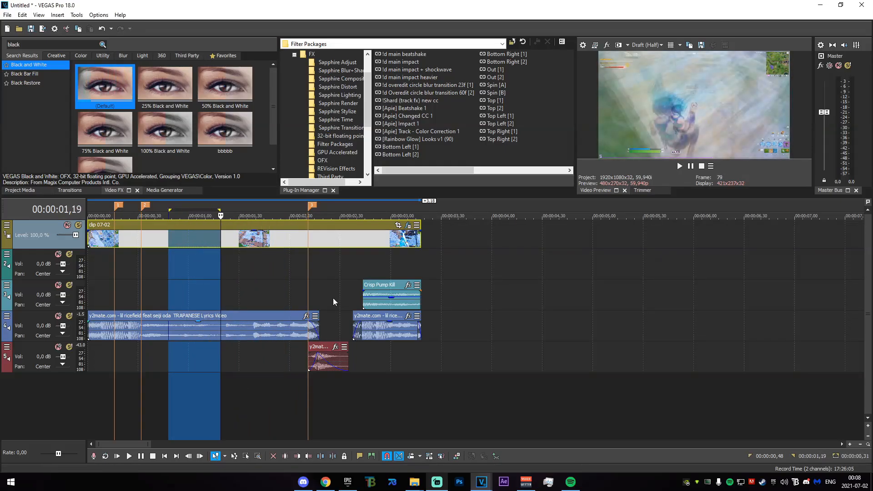
{"action": "left_click", "coordinate": [408, 225]}
{"action": "left_click_drag", "start_coordinate": [351, 331], "coordinate": [351, 350]}
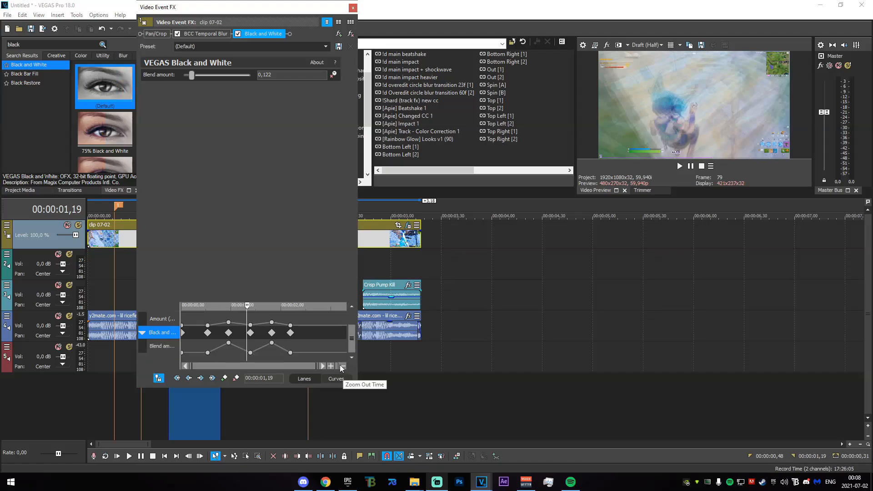
{"action": "double_click", "coordinate": [250, 352]}
{"action": "type", "text": "3"}
{"action": "key", "text": "Return"}
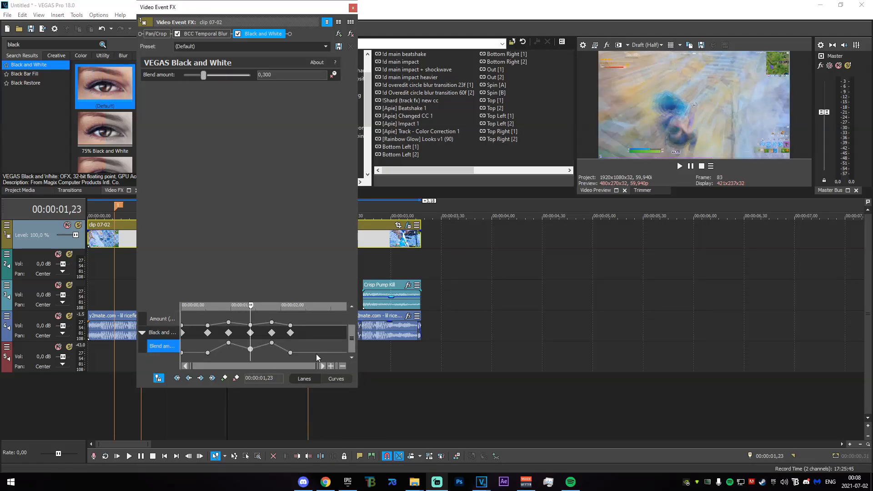
{"action": "left_click_drag", "start_coordinate": [246, 317], "coordinate": [299, 318]}
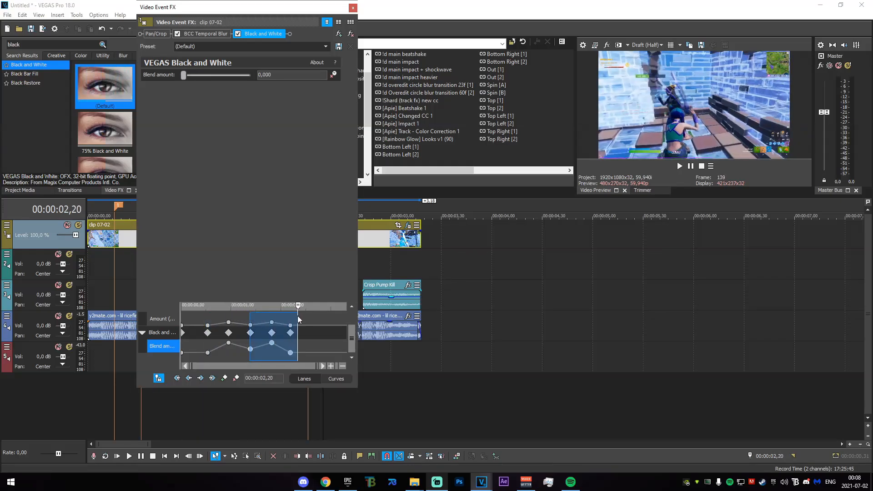
{"action": "left_click", "coordinate": [354, 8]}
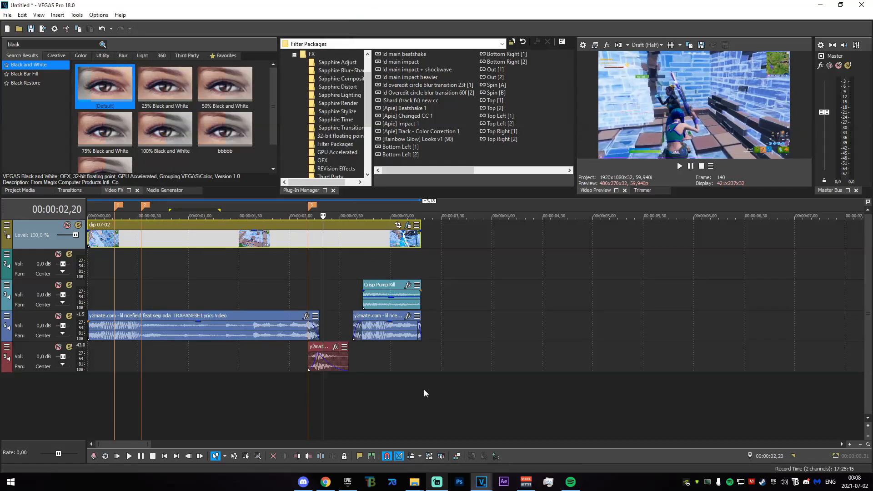
- Insert a new video track above the gameplay clip and place the Purple_Sorta Green overlay video at its start
{"action": "right_click", "coordinate": [289, 399]}
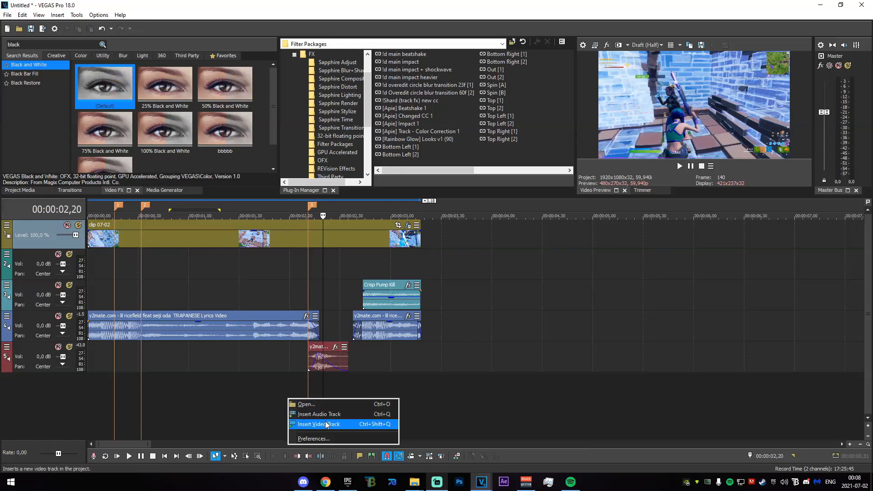
{"action": "left_click", "coordinate": [314, 424]}
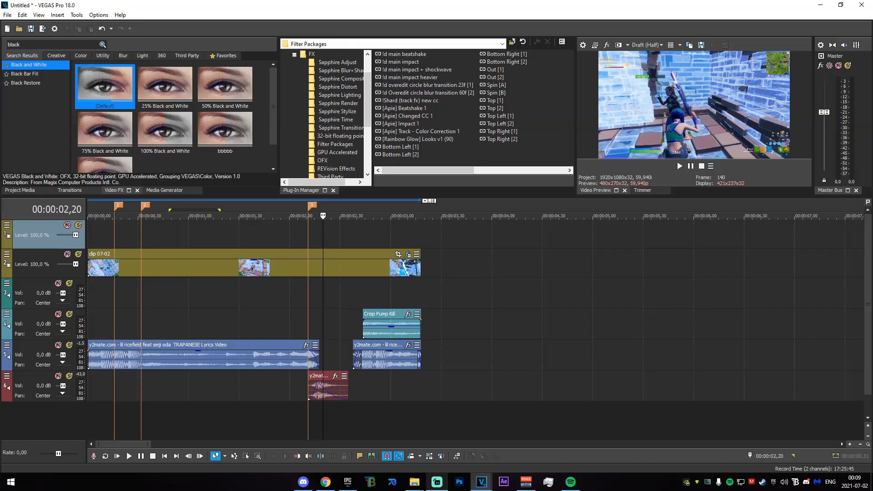
{"action": "key", "text": "alt+Tab"}
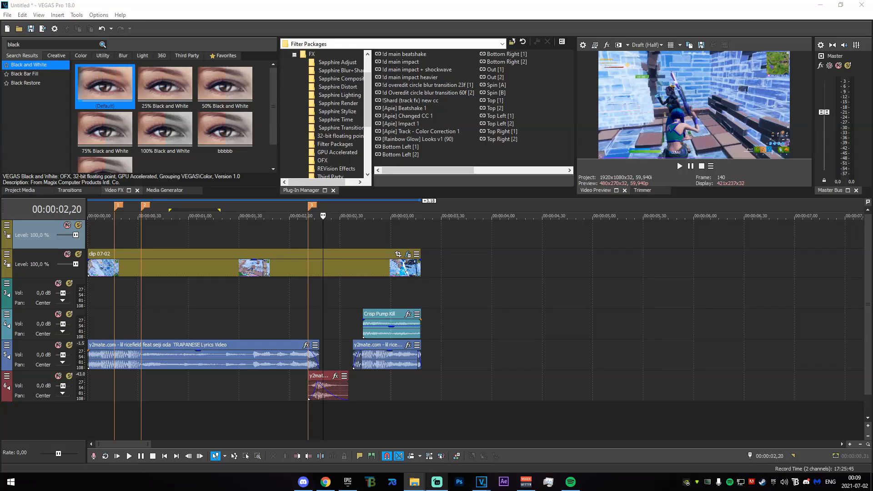
{"action": "left_click_drag", "start_coordinate": [594, 279], "coordinate": [84, 232]}
- Delete the audio track that belongs to the Purple_Sorta Green overlay
{"action": "right_click", "coordinate": [296, 266]}
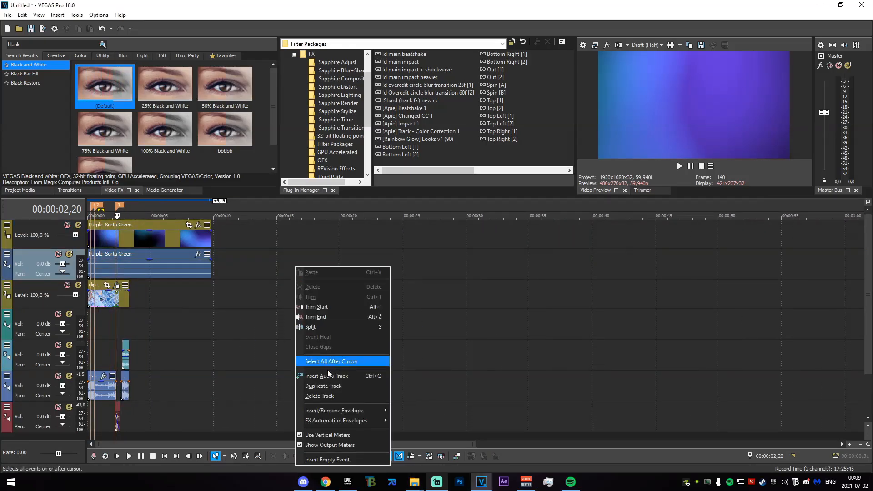
{"action": "left_click", "coordinate": [323, 397]}
{"action": "scroll", "coordinate": [127, 301], "scroll_direction": "up", "scroll_amount": 6}
{"action": "scroll", "coordinate": [119, 304], "scroll_direction": "down", "scroll_amount": 2}
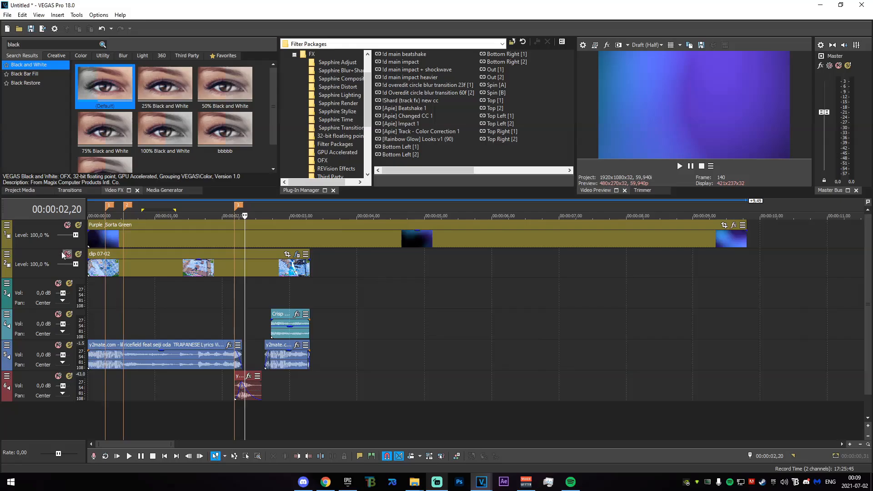
- Set the overlay track's compositing mode to Add
{"action": "left_click", "coordinate": [7, 225]}
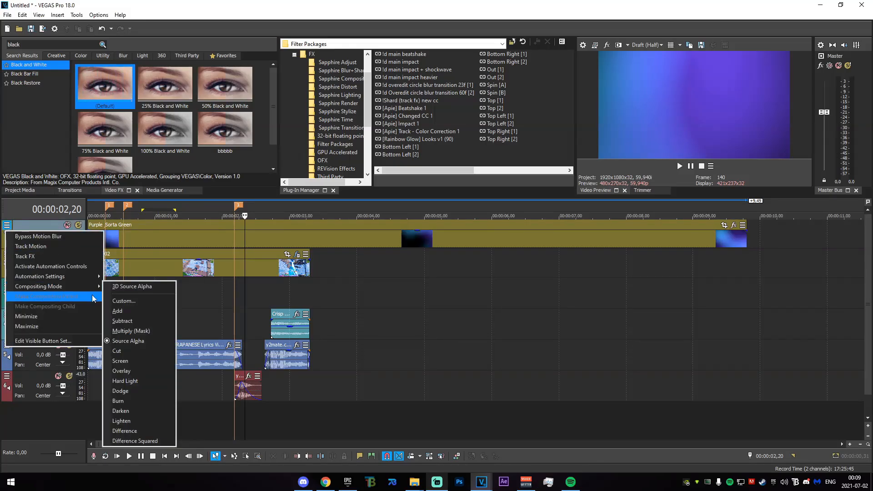
{"action": "mouse_move", "coordinate": [85, 289]}
{"action": "left_click", "coordinate": [126, 311]}
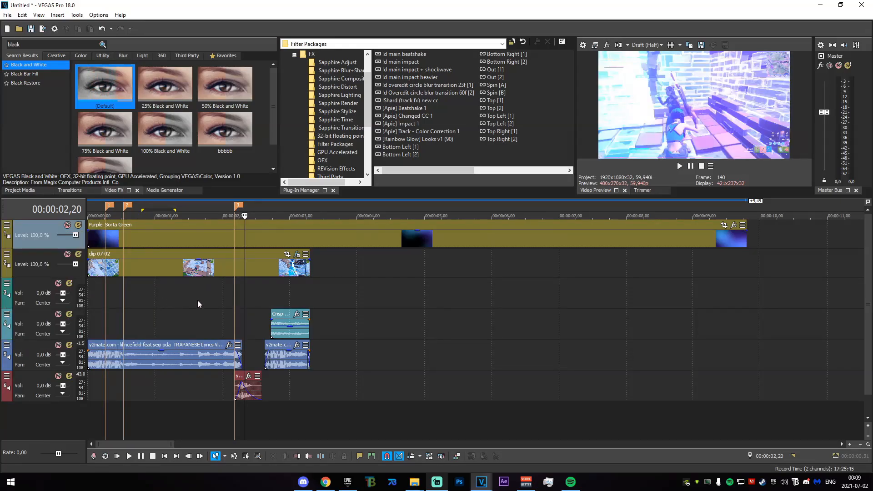
{"action": "scroll", "coordinate": [195, 300], "scroll_direction": "down", "scroll_amount": 1}
- Make the Purple_Sorta Green overlay start at 00:00:00,39
{"action": "left_click", "coordinate": [95, 289]}
{"action": "scroll", "coordinate": [123, 304], "scroll_direction": "up", "scroll_amount": 2}
{"action": "left_click_drag", "start_coordinate": [163, 309], "coordinate": [175, 307]}
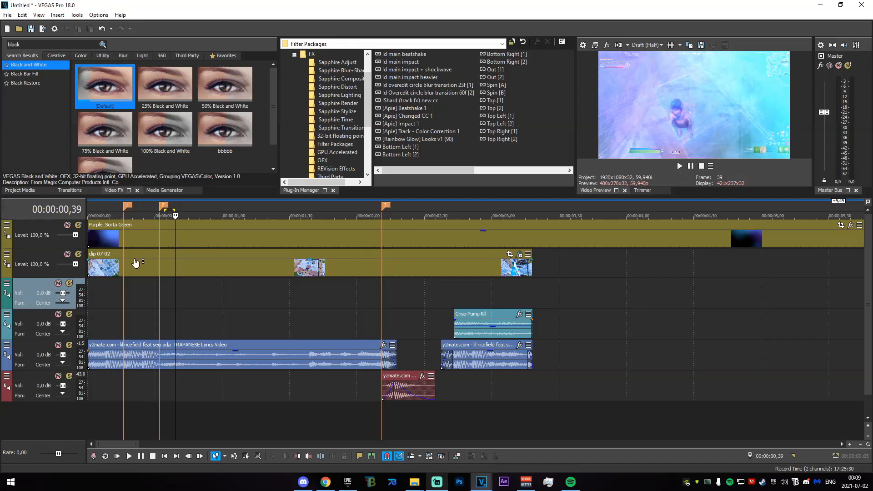
{"action": "left_click_drag", "start_coordinate": [89, 241], "coordinate": [175, 242]}
- Split the overlay at the 00:00:02,11 marker and delete the part after it
{"action": "left_click_drag", "start_coordinate": [180, 291], "coordinate": [379, 293]}
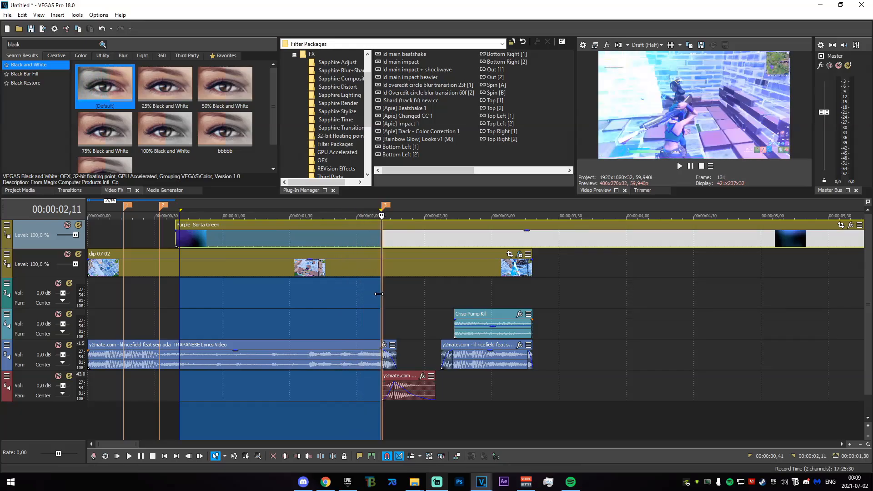
{"action": "left_click", "coordinate": [381, 238]}
{"action": "key", "text": "s"}
{"action": "left_click", "coordinate": [393, 236]}
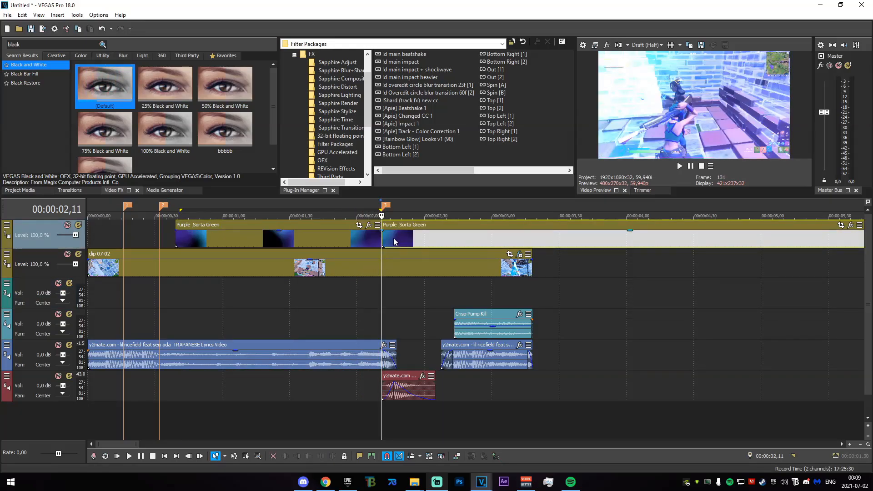
{"action": "key", "text": "Delete"}
- Add a short fade-in and fade-out to the overlay and lower its opacity
{"action": "left_click_drag", "start_coordinate": [173, 231], "coordinate": [193, 232]}
{"action": "left_click_drag", "start_coordinate": [381, 231], "coordinate": [368, 232]}
{"action": "left_click_drag", "start_coordinate": [176, 239], "coordinate": [245, 246]}
{"action": "mouse_move", "coordinate": [129, 329]}
{"action": "left_mouse_down"}
{"action": "mouse_move", "coordinate": [333, 320]}
{"action": "mouse_move", "coordinate": [306, 317]}
{"action": "left_mouse_up"}
{"action": "left_click", "coordinate": [173, 313]}
- Slide the overlay back to the very start of the timeline
{"action": "left_click_drag", "start_coordinate": [232, 236], "coordinate": [208, 236]}
{"action": "left_click_drag", "start_coordinate": [157, 296], "coordinate": [231, 302]}
{"action": "left_click_drag", "start_coordinate": [261, 246], "coordinate": [203, 242]}
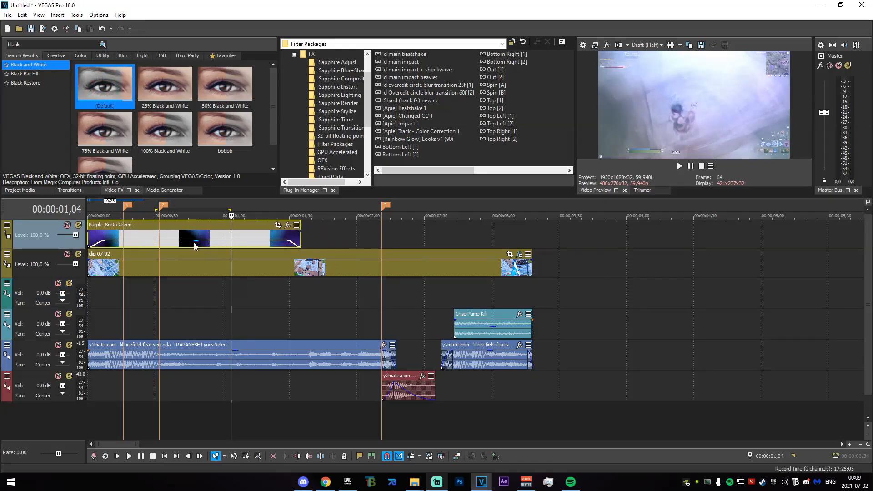
- Trim the overlay's start to 00:00:00,32 and extend its end to the 00:00:02,11 marker, previewing the result
{"action": "left_click_drag", "start_coordinate": [89, 237], "coordinate": [159, 243]}
{"action": "mouse_move", "coordinate": [302, 241]}
{"action": "left_mouse_down"}
{"action": "mouse_move", "coordinate": [273, 242]}
{"action": "mouse_move", "coordinate": [382, 242]}
{"action": "left_mouse_up"}
{"action": "left_click_drag", "start_coordinate": [157, 282], "coordinate": [430, 311]}
{"action": "left_click_drag", "start_coordinate": [117, 310], "coordinate": [258, 309]}
{"action": "left_click", "coordinate": [302, 315]}
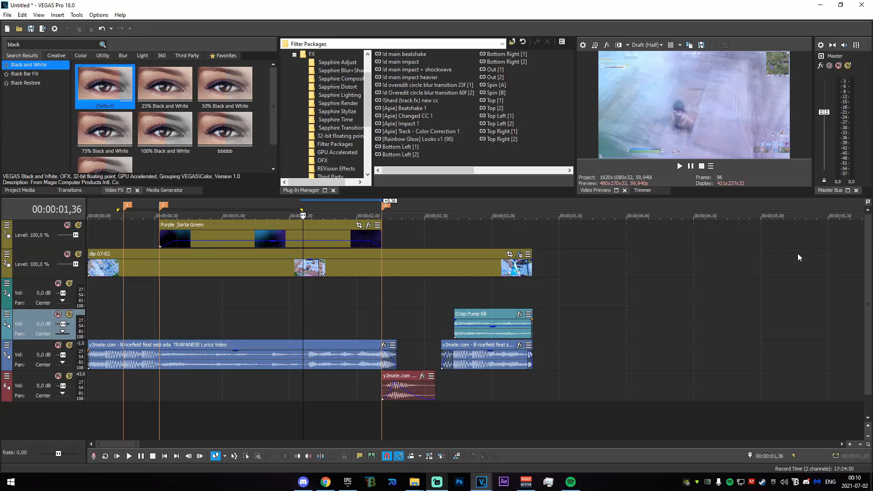
{"action": "left_click_drag", "start_coordinate": [382, 308], "coordinate": [440, 308]}
{"action": "left_click", "coordinate": [457, 313]}
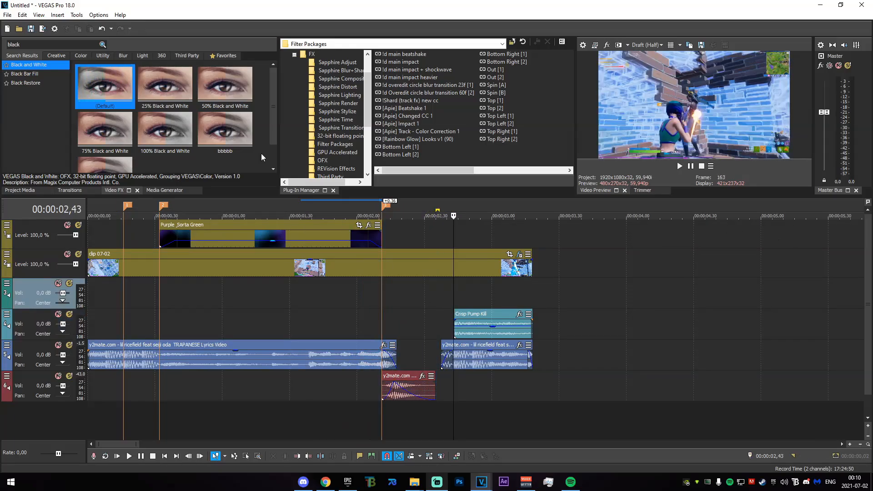
- Find the BCC Lens Blur OBS effect and apply its gamma preset to clip 07-02
{"action": "left_click", "coordinate": [13, 44]}
{"action": "type", "text": "lens bl"}
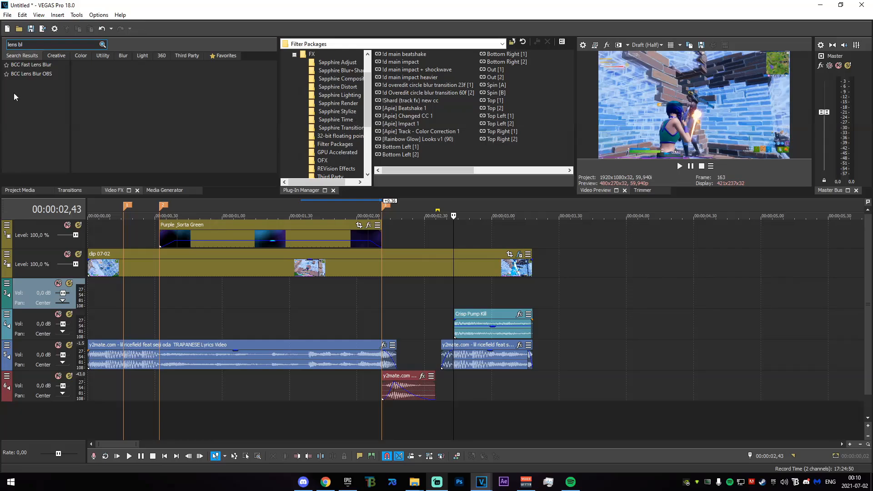
{"action": "left_click", "coordinate": [28, 74]}
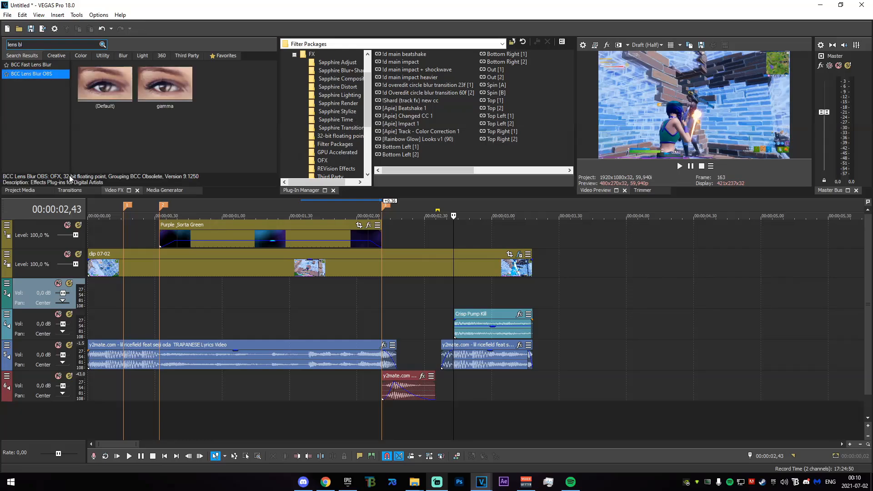
{"action": "left_click_drag", "start_coordinate": [165, 85], "coordinate": [225, 236]}
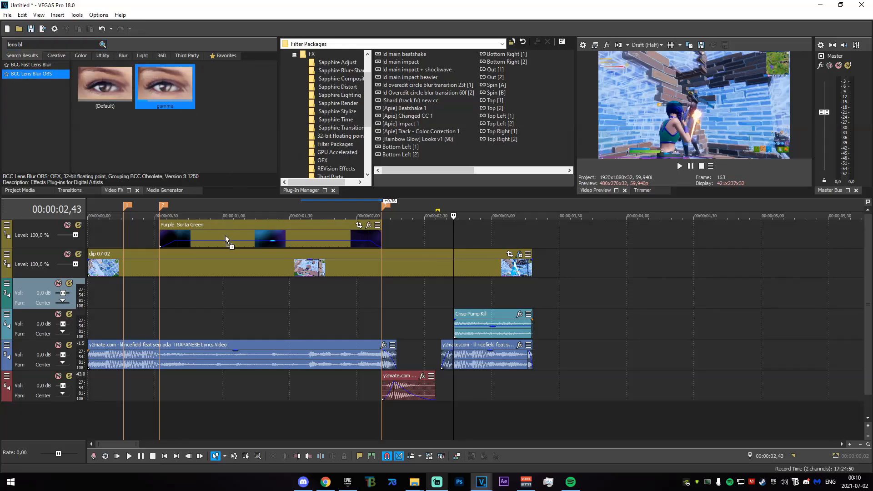
{"action": "left_click_drag", "start_coordinate": [221, 273], "coordinate": [222, 272]}
{"action": "left_click_drag", "start_coordinate": [319, 9], "coordinate": [455, 187]}
- Set the lens blur's Iris Scale to 4,00 and enable keyframing for it
{"action": "left_click", "coordinate": [160, 300]}
{"action": "left_click_drag", "start_coordinate": [363, 189], "coordinate": [346, 61]}
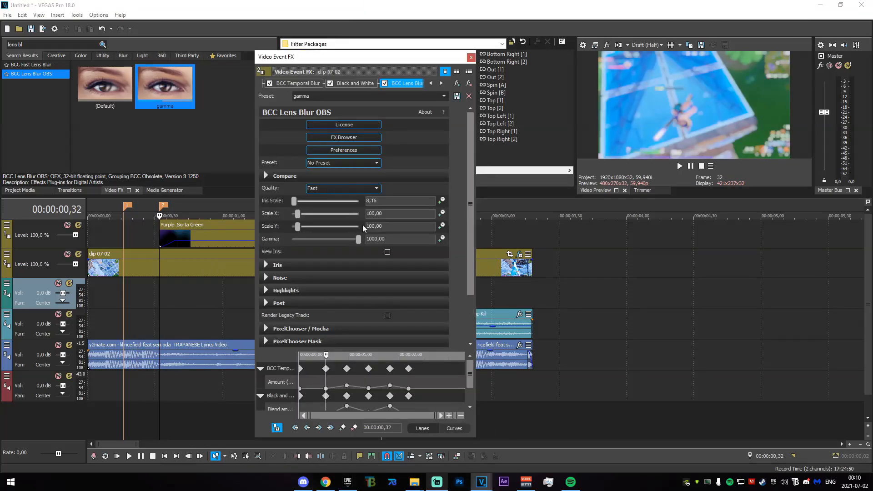
{"action": "type", "text": "3"}
{"action": "key", "text": "Return"}
{"action": "key", "text": "Return"}
- Move the 4,00 Iris Scale keyframe to 00:00:00,57 and add a 0,00 keyframe at 00:00:00,32
{"action": "left_click_drag", "start_coordinate": [471, 373], "coordinate": [469, 402]}
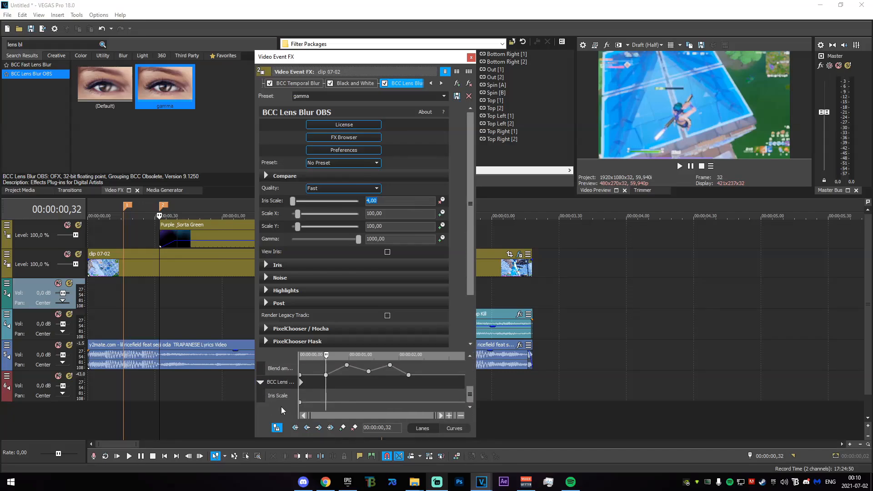
{"action": "left_click_drag", "start_coordinate": [300, 404], "coordinate": [346, 400]}
{"action": "left_click_drag", "start_coordinate": [345, 355], "coordinate": [326, 356]}
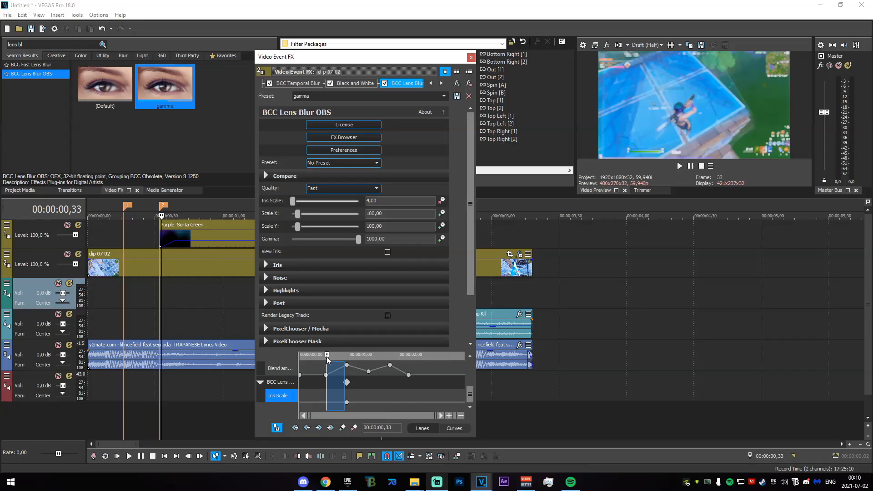
{"action": "left_click_drag", "start_coordinate": [292, 201], "coordinate": [288, 202]}
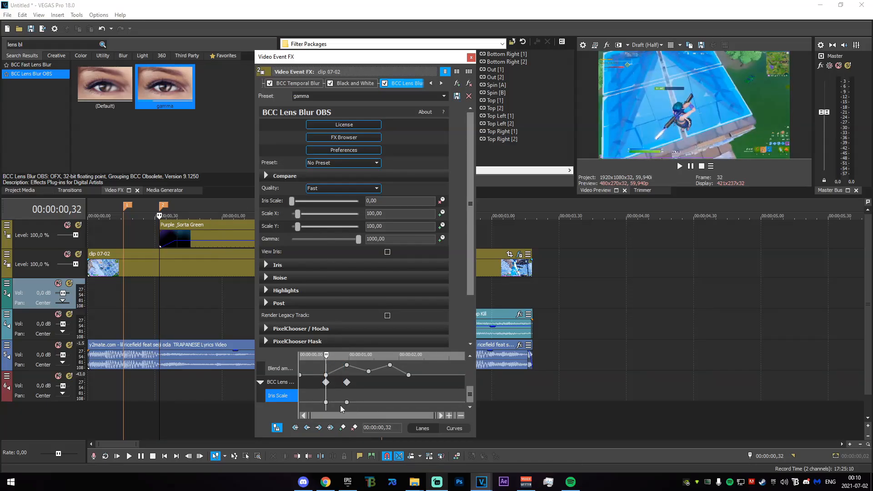
- Add an Iris Scale keyframe at 00:00:01,24 and copy the peak and zero keyframes to match the last two Blend amount keyframes, closing the settings
{"action": "left_click_drag", "start_coordinate": [326, 353], "coordinate": [370, 359]}
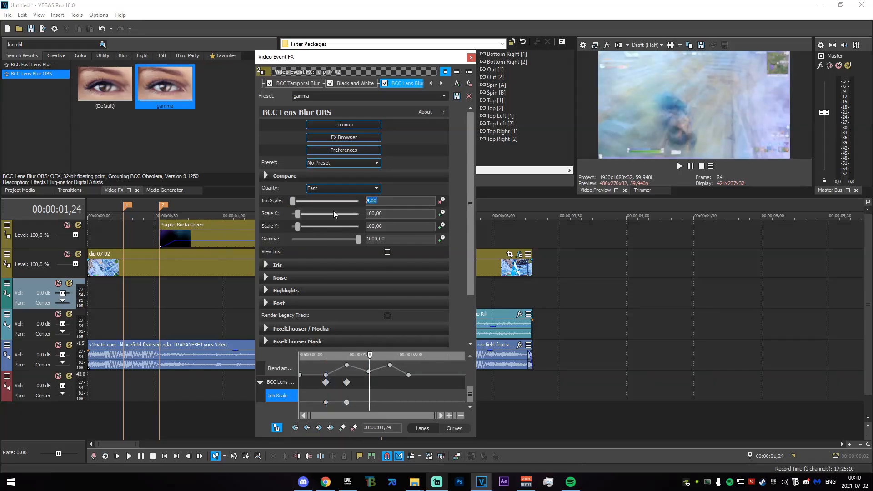
{"action": "left_click_drag", "start_coordinate": [347, 403], "coordinate": [390, 402], "text": "ctrl"}
{"action": "left_click_drag", "start_coordinate": [326, 403], "coordinate": [409, 403], "text": "ctrl"}
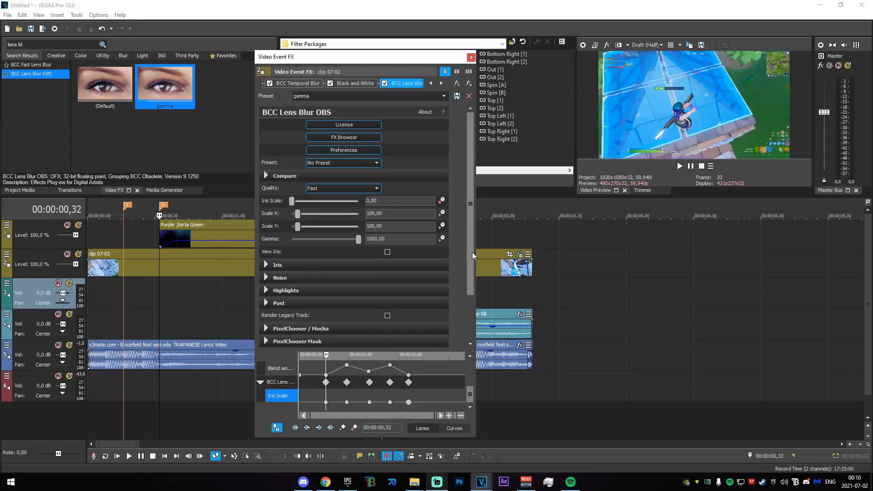
{"action": "left_click", "coordinate": [471, 57]}
- Locate the kill shot's hit frame at 00:00:02,44 and move the Crisp Pump Kill sound to start there
{"action": "mouse_move", "coordinate": [108, 295]}
{"action": "left_mouse_down"}
{"action": "mouse_move", "coordinate": [407, 296]}
{"action": "mouse_move", "coordinate": [363, 294]}
{"action": "left_mouse_up"}
{"action": "left_click", "coordinate": [380, 291]}
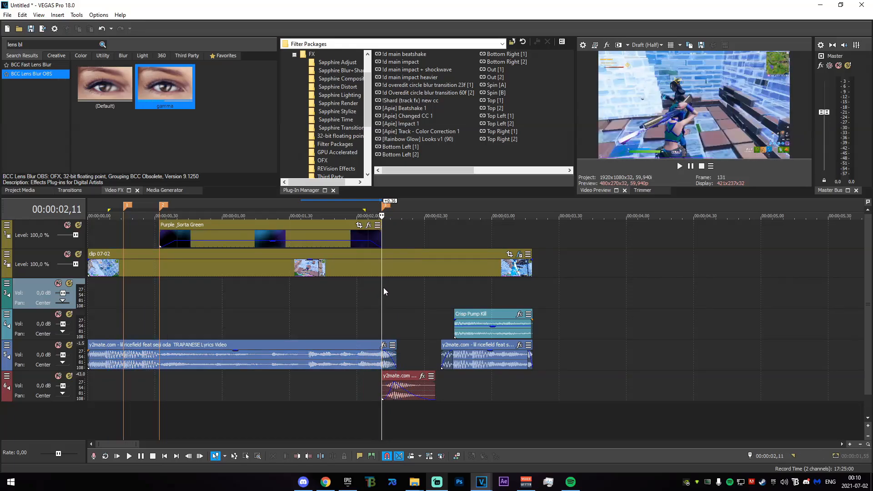
{"action": "left_click", "coordinate": [383, 269]}
{"action": "left_click", "coordinate": [454, 285]}
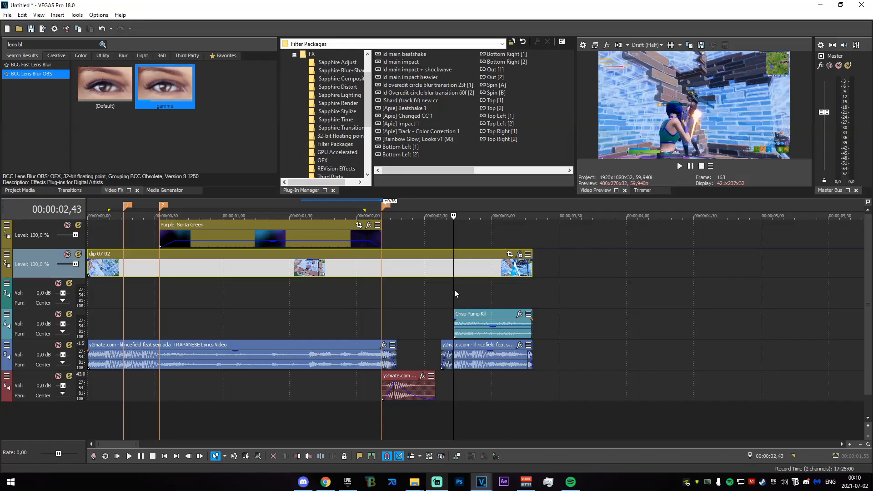
{"action": "scroll", "coordinate": [454, 285], "scroll_direction": "up", "scroll_amount": 4}
{"action": "left_click_drag", "start_coordinate": [430, 306], "coordinate": [469, 294]}
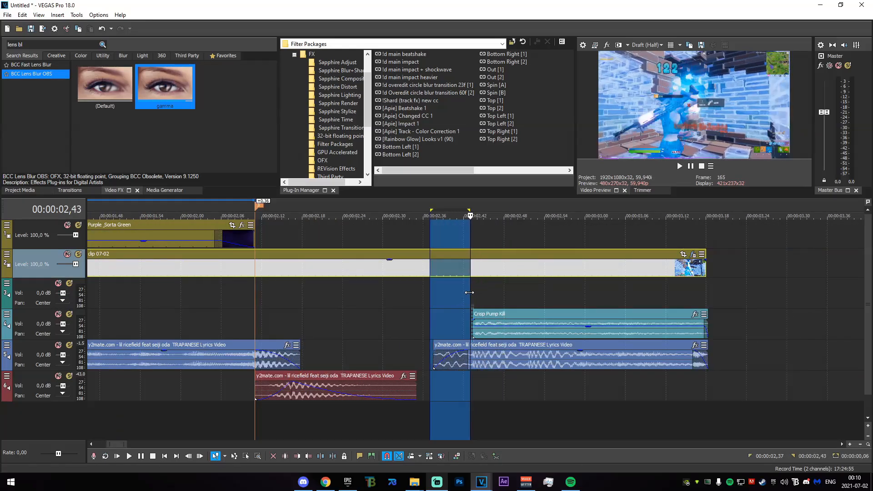
{"action": "left_click", "coordinate": [473, 268]}
{"action": "left_click", "coordinate": [476, 298]}
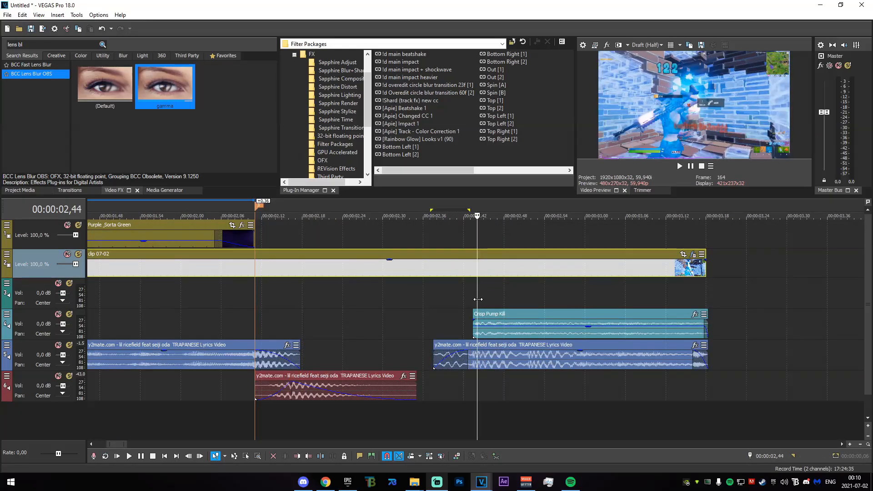
{"action": "left_click_drag", "start_coordinate": [499, 321], "coordinate": [503, 320]}
- Split clip 07-02 at 00:00:02,44, where the Crisp Pump Kill sound starts
{"action": "left_click_drag", "start_coordinate": [423, 282], "coordinate": [478, 278]}
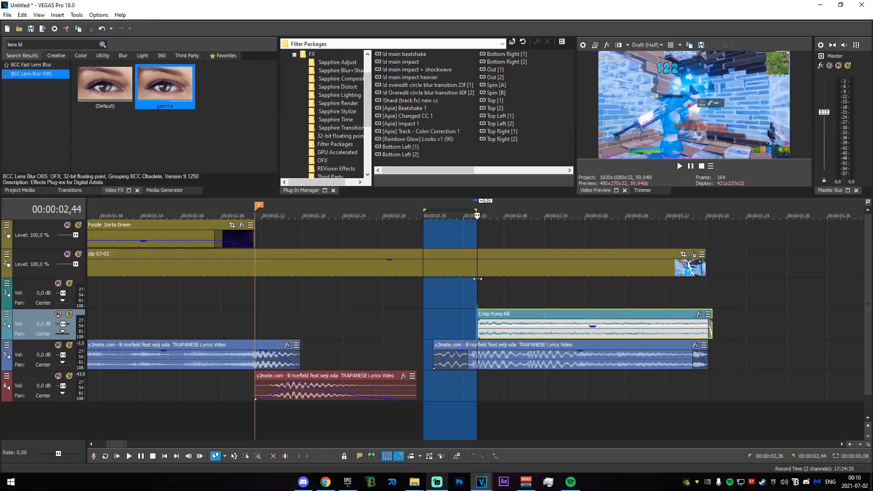
{"action": "left_click", "coordinate": [477, 269]}
{"action": "key", "text": "s"}
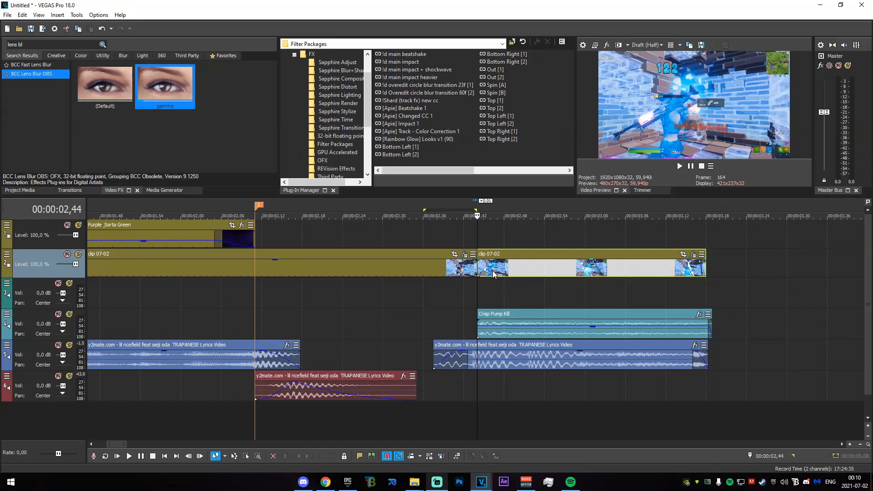
- Apply the !d main impact filter package to the second part of clip 07-02, close its settings and preview the result
{"action": "scroll", "coordinate": [486, 266], "scroll_direction": "down", "scroll_amount": 2}
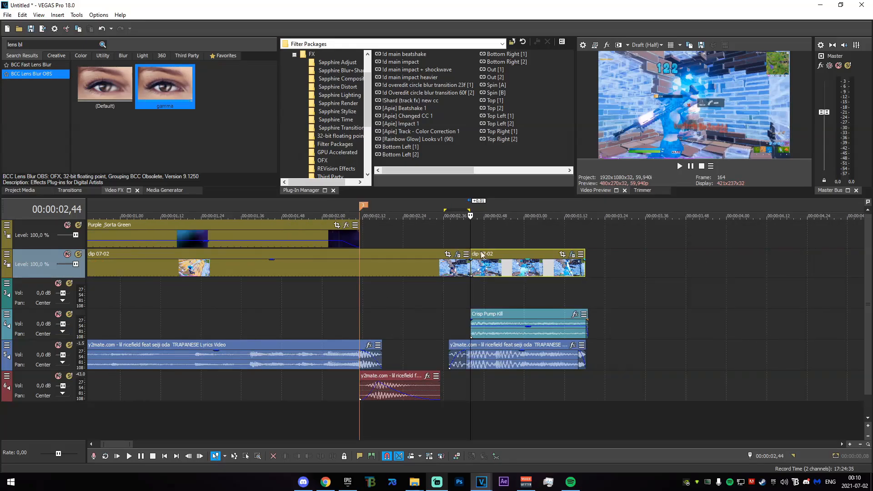
{"action": "scroll", "coordinate": [496, 275], "scroll_direction": "up", "scroll_amount": 1}
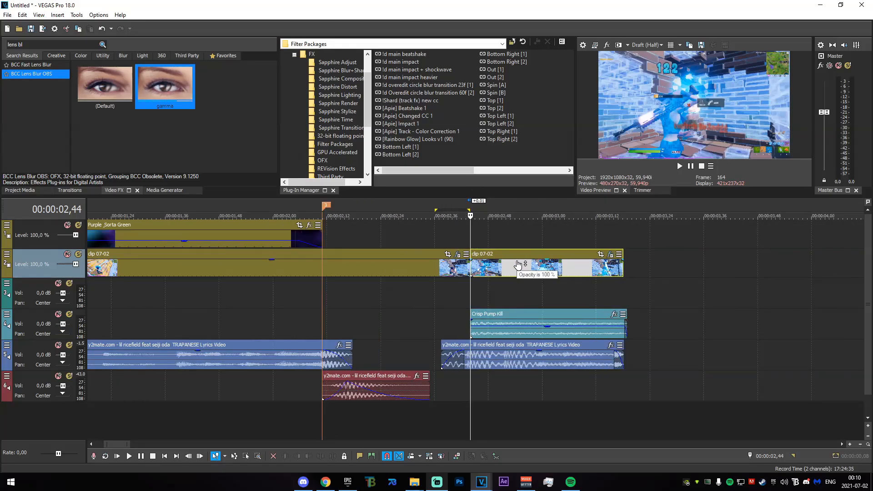
{"action": "left_click_drag", "start_coordinate": [414, 64], "coordinate": [512, 272]}
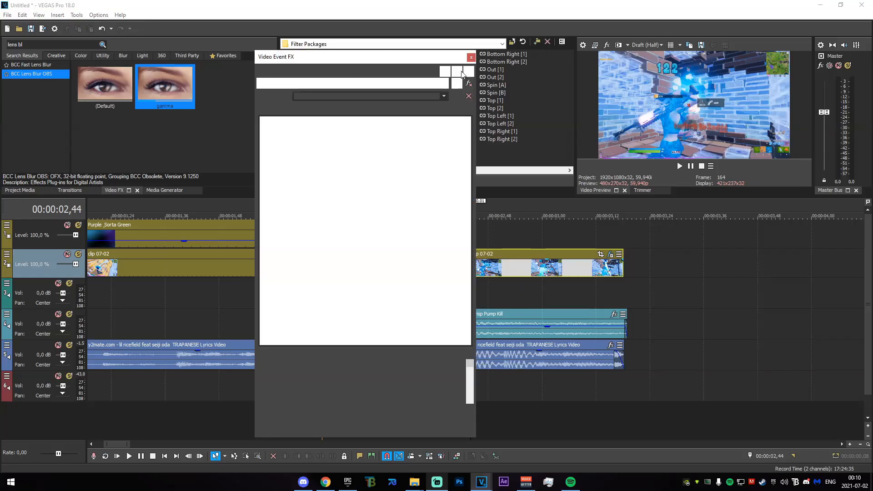
{"action": "left_click_drag", "start_coordinate": [433, 244], "coordinate": [478, 241]}
{"action": "left_click", "coordinate": [329, 296]}
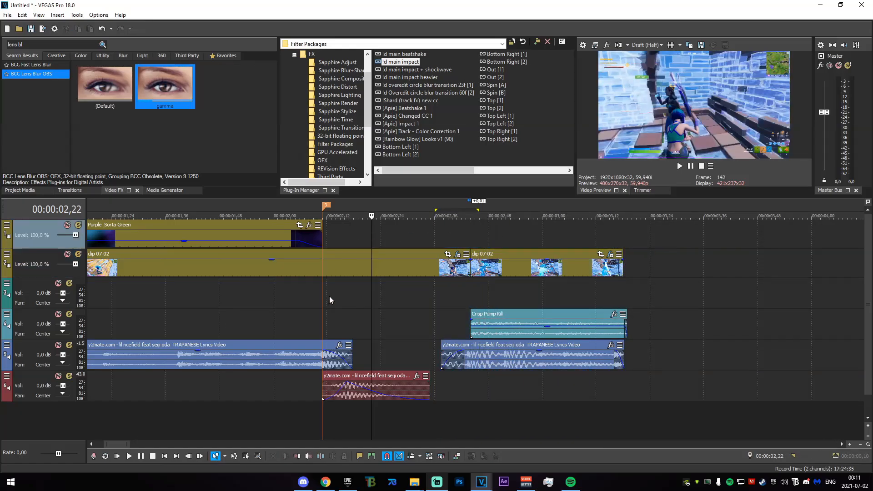
- Apply the default S_WarpTransform effect to the first part of clip 07-02, with the playhead at 00:00:02,11
{"action": "scroll", "coordinate": [394, 295], "scroll_direction": "down", "scroll_amount": 2}
{"action": "left_click", "coordinate": [430, 307]}
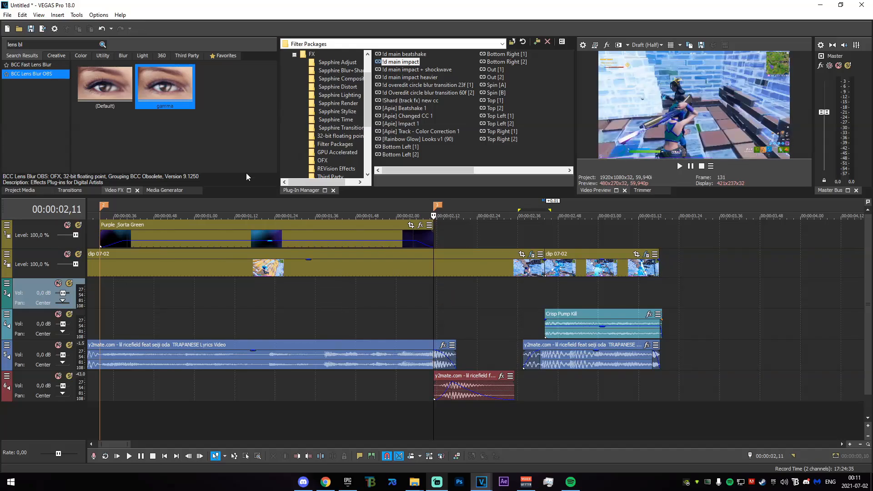
{"action": "key", "text": "BackSpace"}
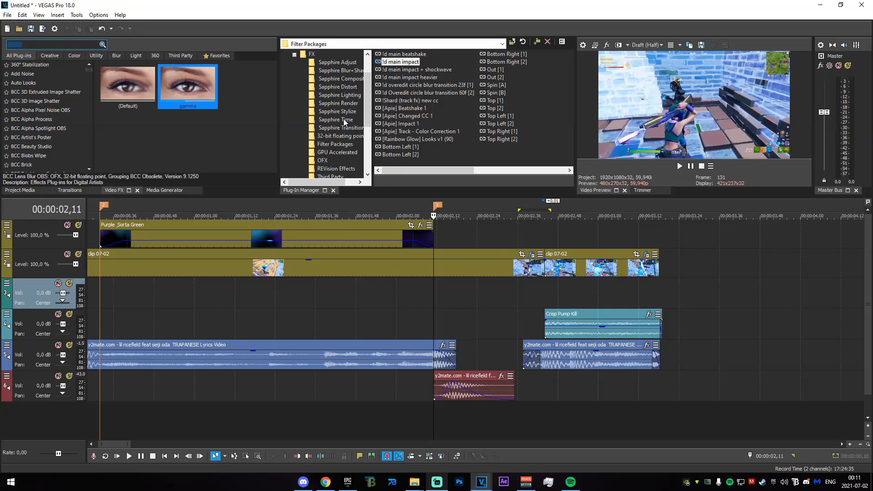
{"action": "type", "text": "warp"}
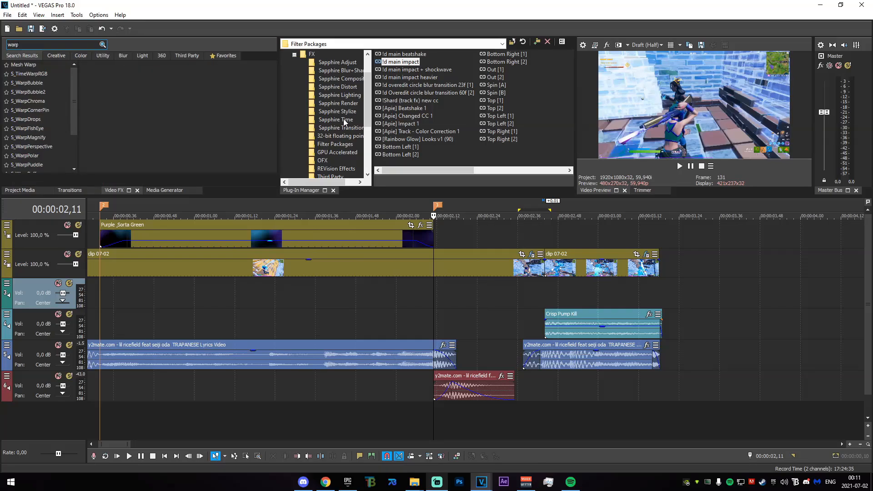
{"action": "type", "text": "tra"}
{"action": "left_click", "coordinate": [29, 65]}
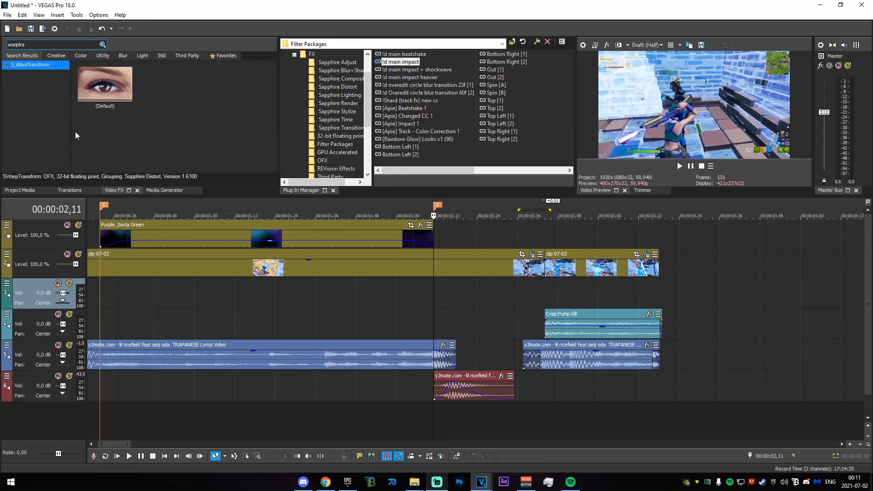
{"action": "left_click", "coordinate": [102, 103]}
{"action": "left_click_drag", "start_coordinate": [443, 276], "coordinate": [444, 275]}
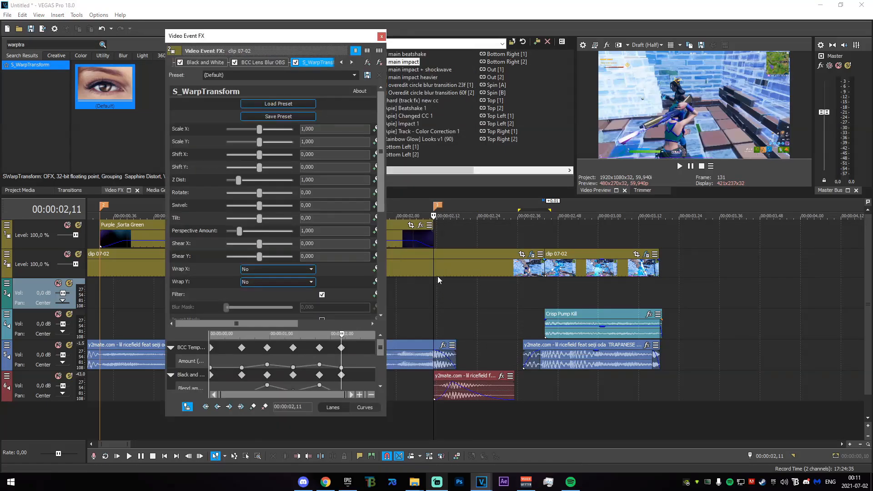
- Enable animation for S_WarpTransform's Scale X and Shear X and add keyframes for both at 00:00:02,11
{"action": "left_click", "coordinate": [438, 275]}
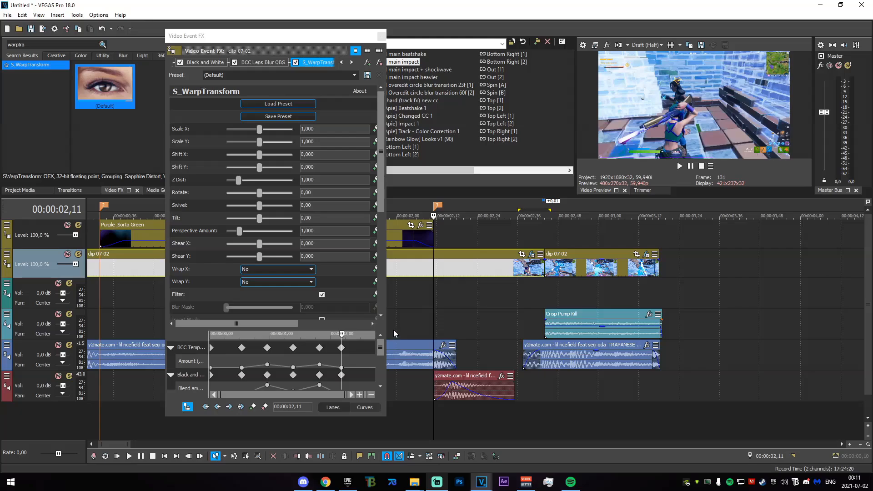
{"action": "left_click_drag", "start_coordinate": [386, 149], "coordinate": [473, 149]}
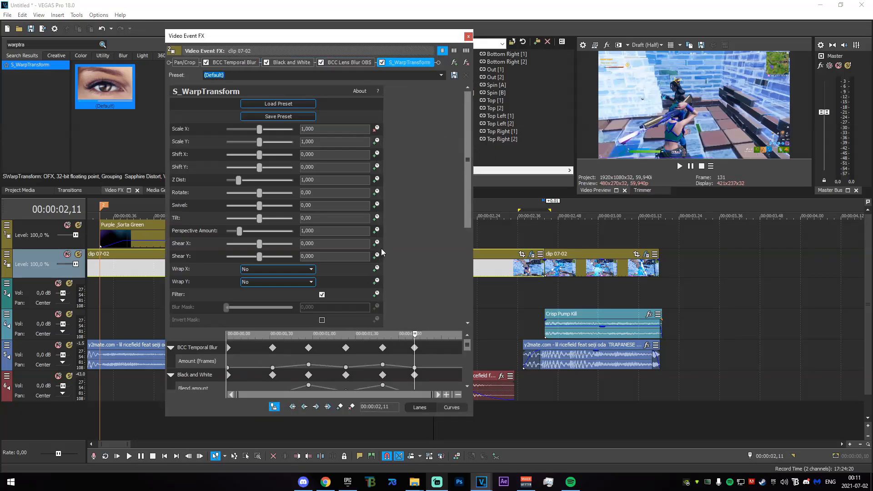
{"action": "scroll", "coordinate": [468, 354], "scroll_direction": "down", "scroll_amount": 3}
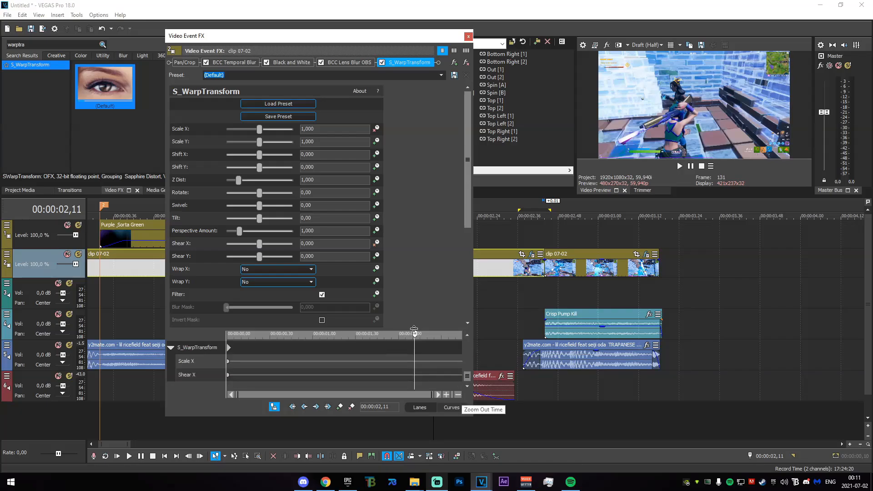
{"action": "left_click_drag", "start_coordinate": [414, 329], "coordinate": [415, 221]}
{"action": "left_click_drag", "start_coordinate": [405, 39], "coordinate": [336, 24]}
{"action": "left_click", "coordinate": [431, 284]}
{"action": "mouse_move", "coordinate": [432, 287]}
{"action": "left_mouse_down"}
{"action": "mouse_move", "coordinate": [460, 293]}
{"action": "mouse_move", "coordinate": [407, 297]}
{"action": "mouse_move", "coordinate": [433, 300]}
{"action": "left_mouse_up"}
{"action": "left_click", "coordinate": [434, 302]}
{"action": "left_click_drag", "start_coordinate": [403, 328], "coordinate": [453, 328]}
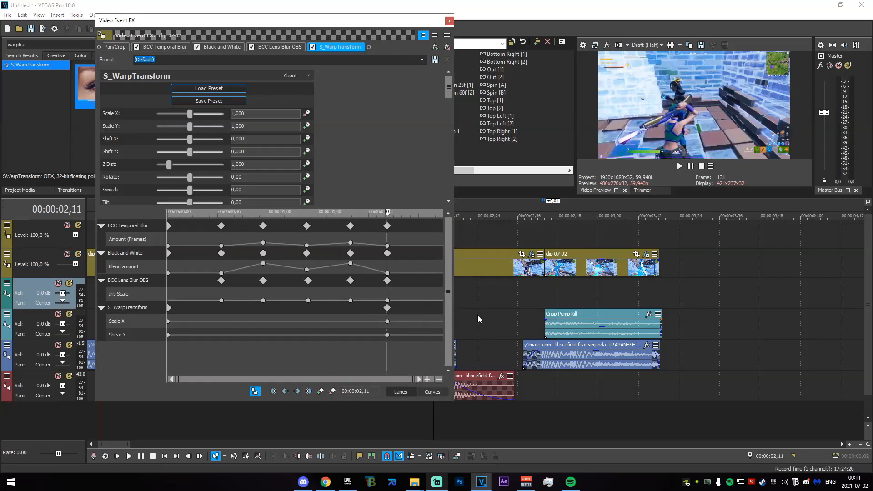
- Add Scale X and Shear X keyframes at 00:00:02,36 and at the kill shot's hit frame, 00:00:02,44
{"action": "mouse_move", "coordinate": [510, 289]}
{"action": "left_mouse_down"}
{"action": "mouse_move", "coordinate": [531, 291]}
{"action": "mouse_move", "coordinate": [518, 294]}
{"action": "left_mouse_up"}
{"action": "left_click", "coordinate": [519, 296]}
{"action": "scroll", "coordinate": [520, 298], "scroll_direction": "up", "scroll_amount": 1}
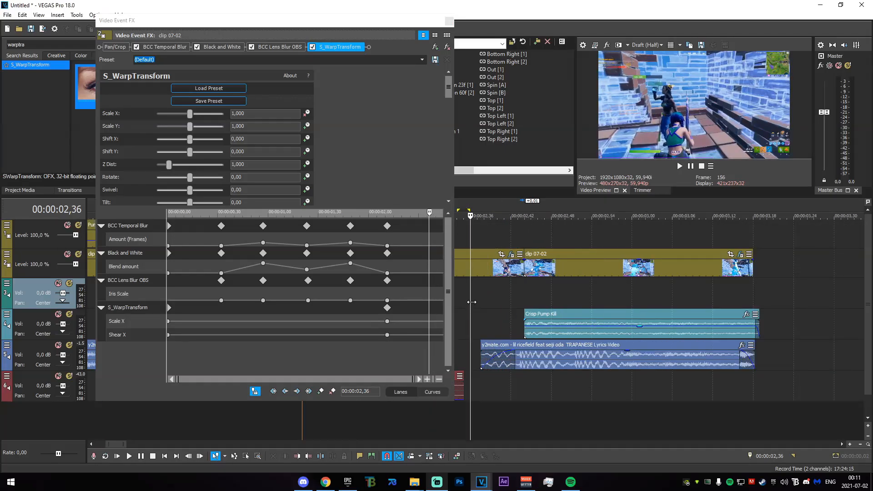
{"action": "left_click", "coordinate": [321, 392]}
{"action": "left_click", "coordinate": [524, 271]}
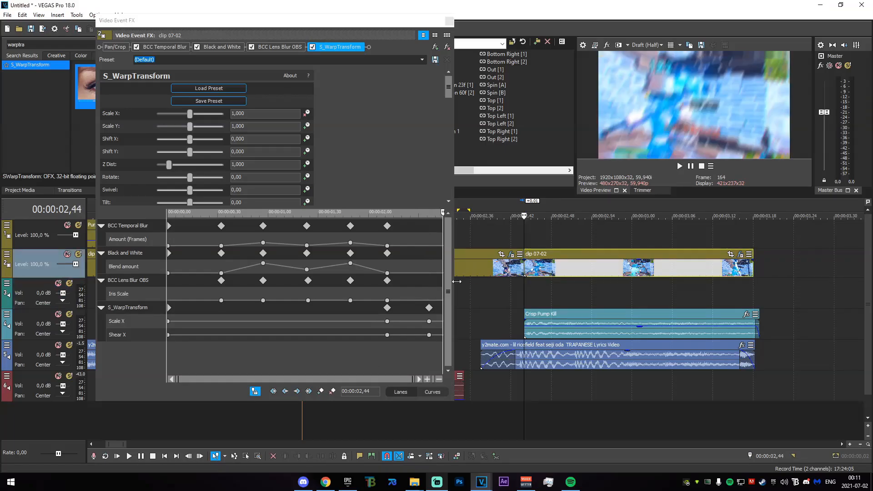
{"action": "left_click", "coordinate": [321, 391]}
- Set S_WarpTransform's Scale X to 1,211 at the 00:00:02,36 keyframe
{"action": "scroll", "coordinate": [413, 326], "scroll_direction": "up", "scroll_amount": 2}
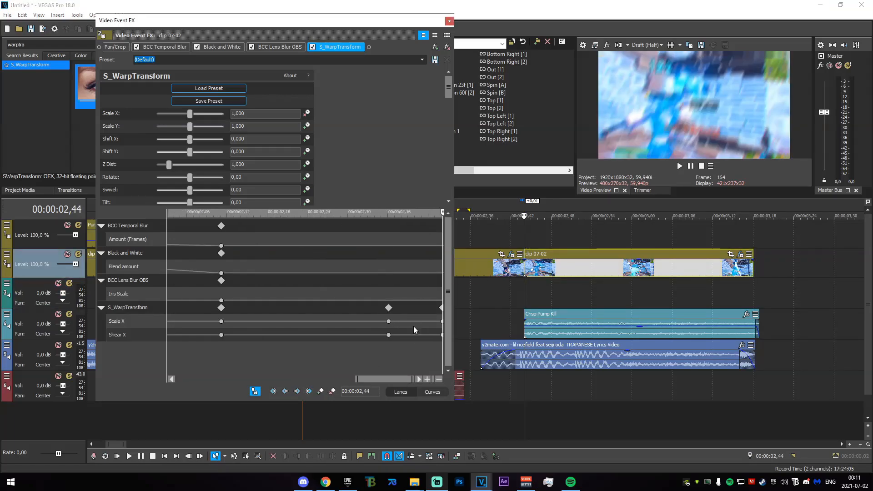
{"action": "scroll", "coordinate": [414, 326], "scroll_direction": "down", "scroll_amount": 1}
{"action": "left_click_drag", "start_coordinate": [441, 225], "coordinate": [415, 217]}
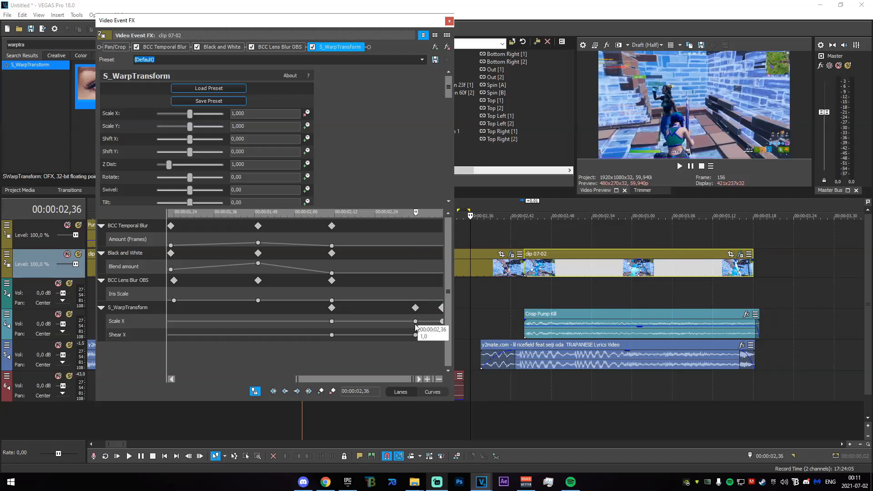
{"action": "left_click_drag", "start_coordinate": [455, 337], "coordinate": [465, 337]}
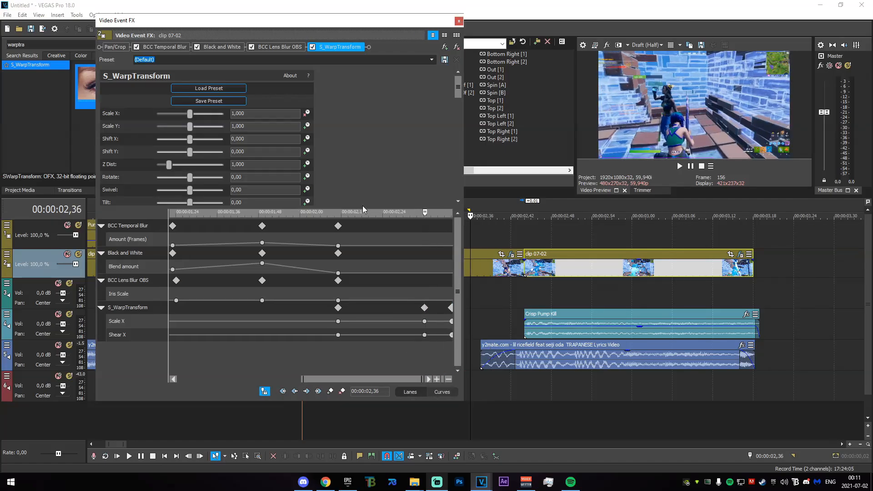
{"action": "left_click_drag", "start_coordinate": [191, 116], "coordinate": [200, 120]}
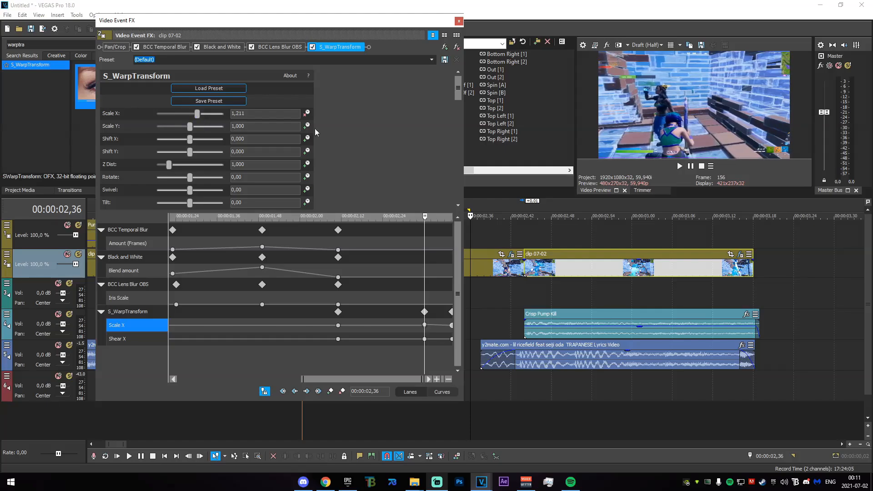
- Set S_WarpTransform's Shear X to -0,068 at the 00:00:02,36 keyframe and close the effect settings
{"action": "left_click_drag", "start_coordinate": [457, 92], "coordinate": [444, 153]}
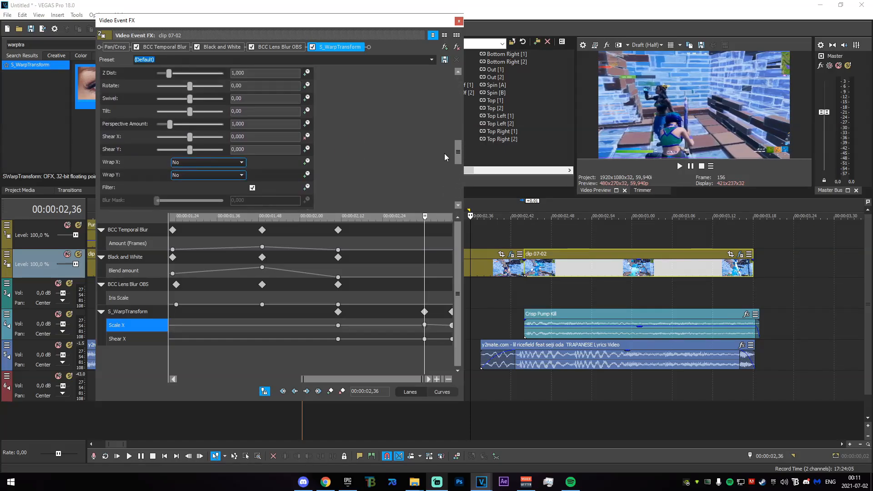
{"action": "left_click_drag", "start_coordinate": [190, 136], "coordinate": [189, 139]}
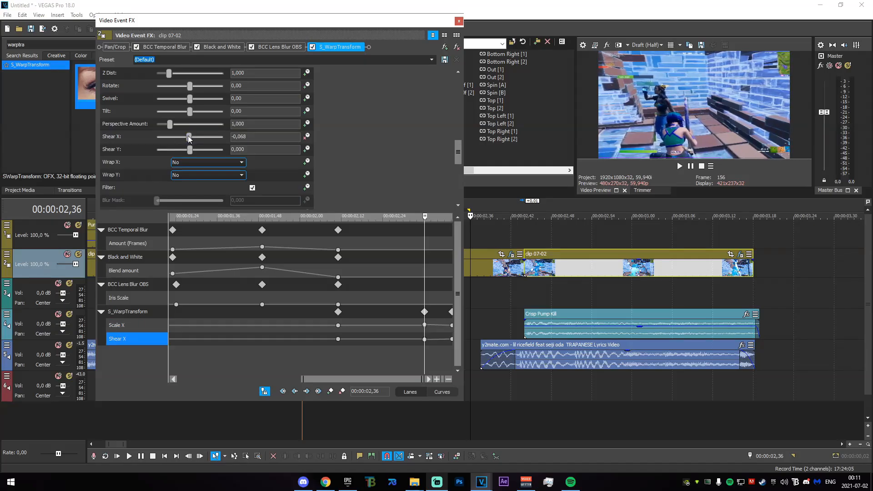
{"action": "scroll", "coordinate": [526, 283], "scroll_direction": "up", "scroll_amount": 2}
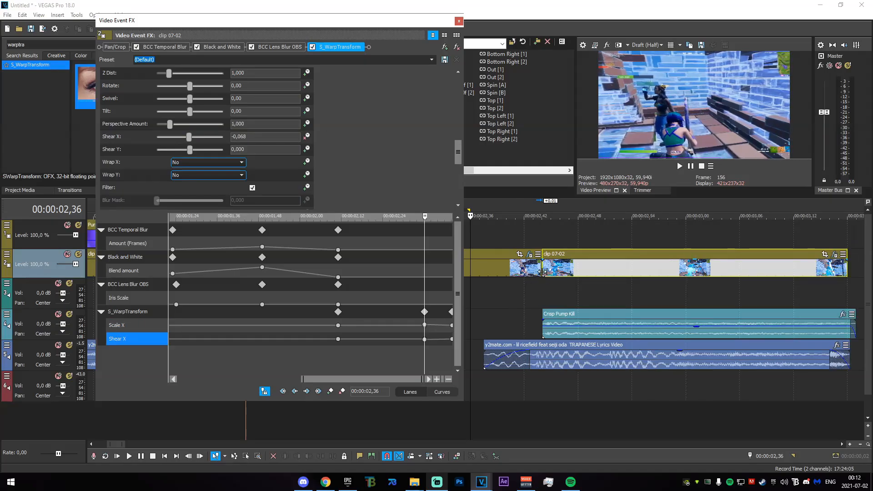
{"action": "scroll", "coordinate": [542, 272], "scroll_direction": "down", "scroll_amount": 2}
{"action": "left_click", "coordinate": [459, 21]}
{"action": "left_click_drag", "start_coordinate": [343, 250], "coordinate": [477, 250]}
{"action": "left_click", "coordinate": [512, 254]}
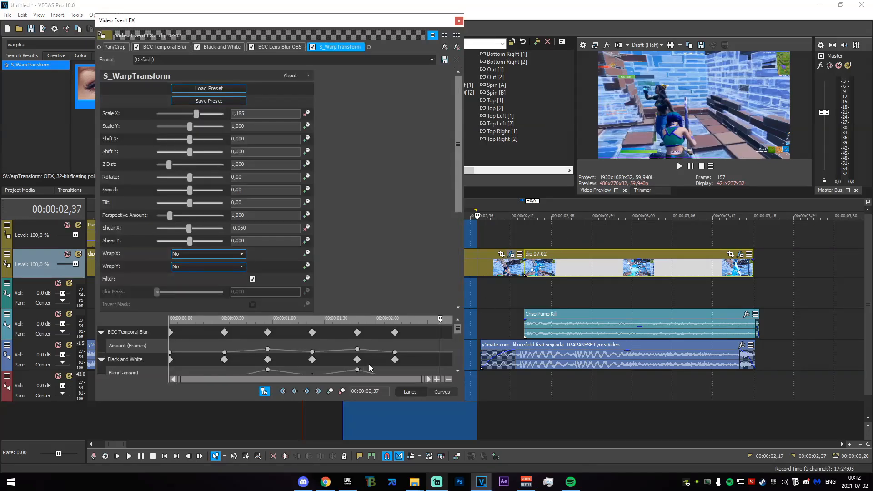
{"action": "left_click_drag", "start_coordinate": [459, 329], "coordinate": [458, 370]}
{"action": "scroll", "coordinate": [439, 362], "scroll_direction": "up", "scroll_amount": 3}
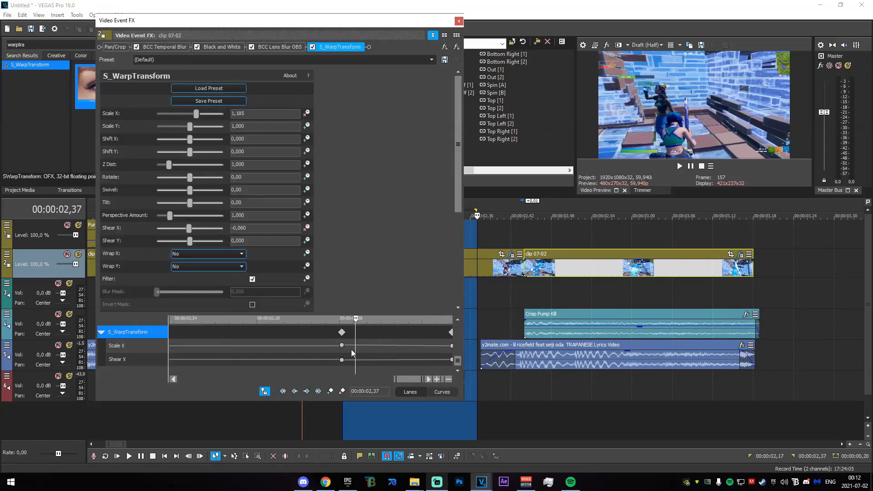
{"action": "double_click", "coordinate": [322, 347]}
{"action": "scroll", "coordinate": [342, 366], "scroll_direction": "down", "scroll_amount": 5}
{"action": "left_click", "coordinate": [434, 359]}
{"action": "scroll", "coordinate": [428, 359], "scroll_direction": "up", "scroll_amount": 4}
{"action": "left_click", "coordinate": [377, 359]}
{"action": "key", "text": "Delete"}
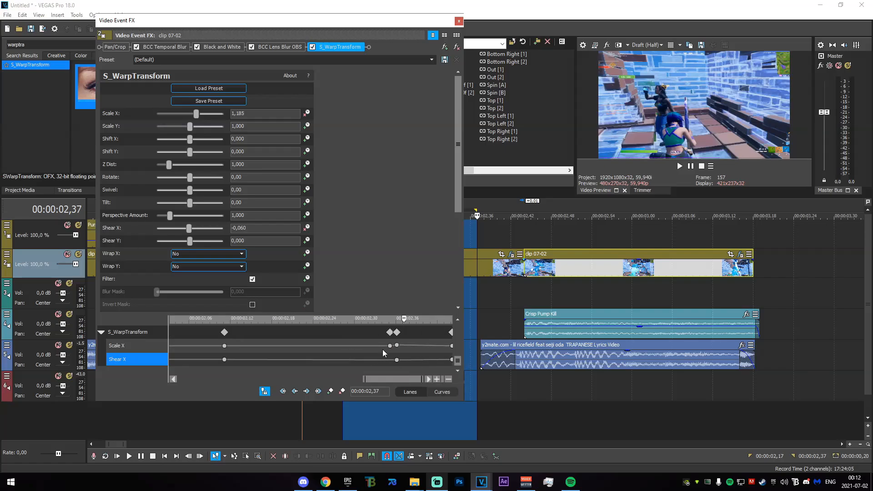
{"action": "left_click", "coordinate": [390, 346]}
{"action": "key", "text": "Delete"}
{"action": "left_click", "coordinate": [459, 21]}
{"action": "left_click_drag", "start_coordinate": [362, 298], "coordinate": [462, 312]}
{"action": "left_click", "coordinate": [478, 311]}
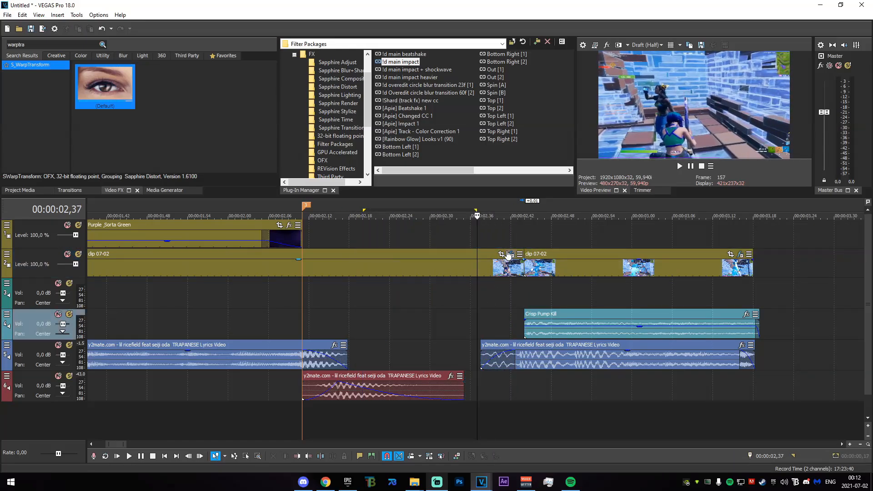
- Change the fade type of the Scale X and Shear X keyframes at 00:00:02,11 and 00:00:02,36, closing the effect settings
{"action": "left_click", "coordinate": [511, 254]}
{"action": "left_click", "coordinate": [438, 334]}
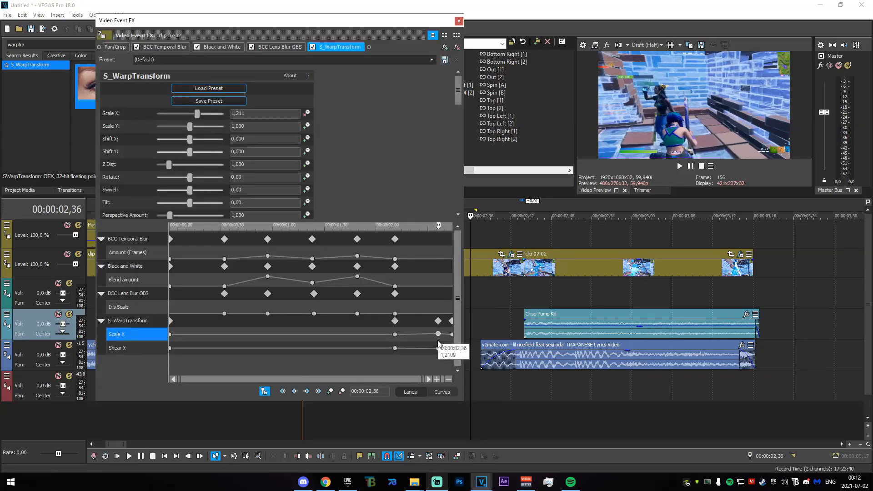
{"action": "left_click", "coordinate": [438, 349]}
{"action": "left_click_drag", "start_coordinate": [436, 362], "coordinate": [434, 362]}
{"action": "left_click", "coordinate": [459, 22]}
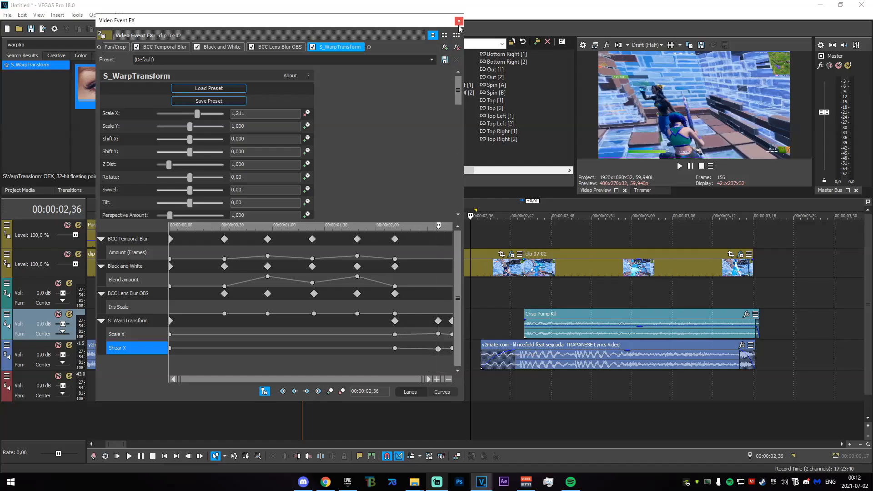
{"action": "left_click", "coordinate": [396, 349]}
{"action": "left_click", "coordinate": [394, 349]}
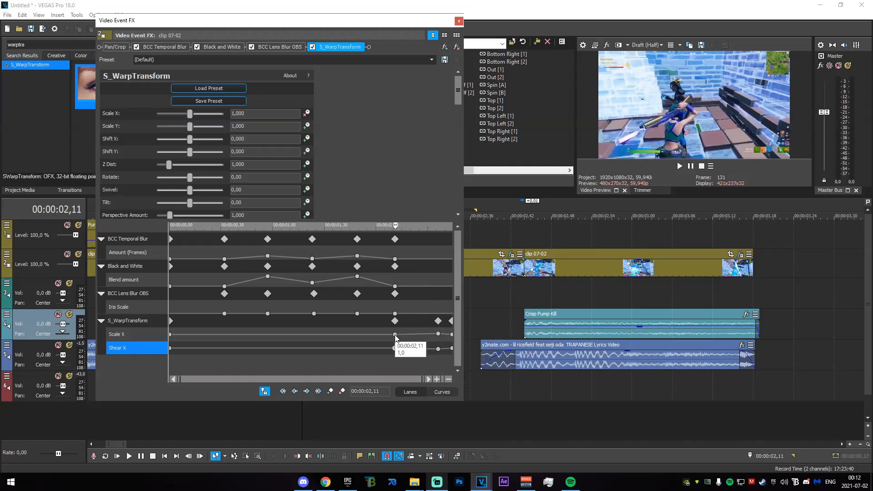
{"action": "left_click", "coordinate": [395, 335], "text": "ctrl"}
{"action": "left_click", "coordinate": [438, 349], "text": "ctrl"}
{"action": "right_click", "coordinate": [439, 336]}
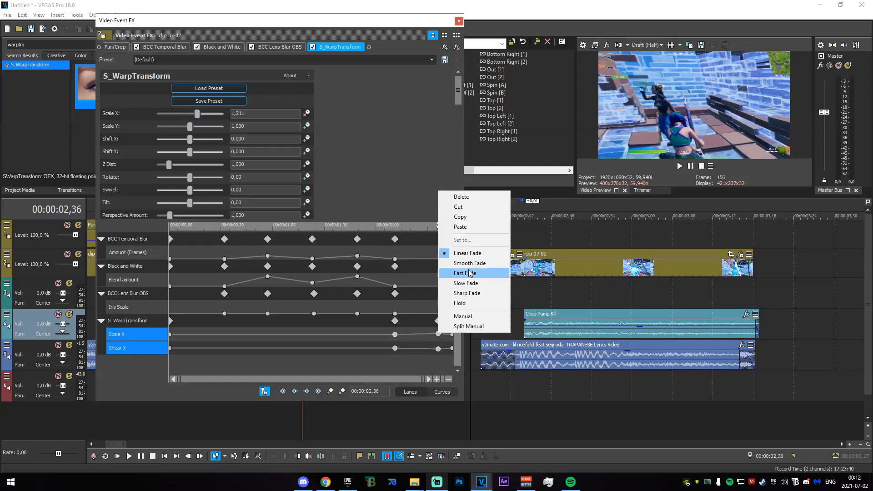
{"action": "left_click", "coordinate": [498, 241]}
{"action": "left_click", "coordinate": [459, 21]}
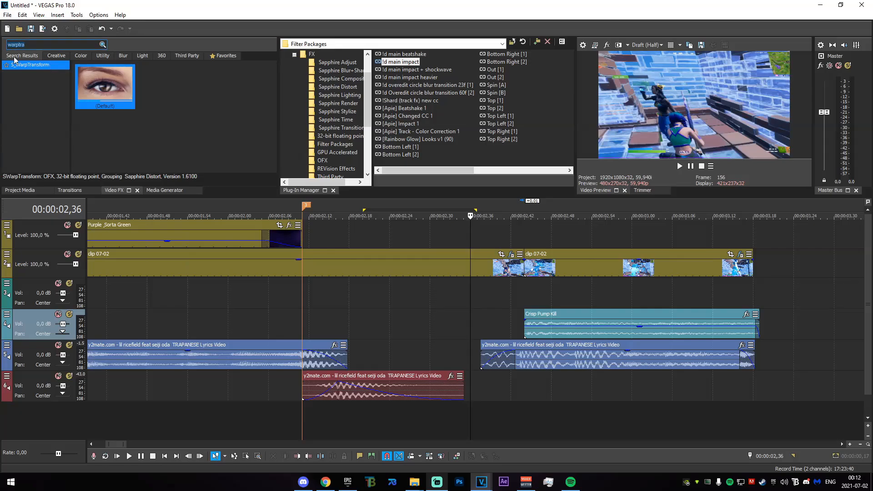
- Apply the GOD VHS preset of the uni.VHS effect to the first part of clip 07-02
{"action": "type", "text": "vhs"}
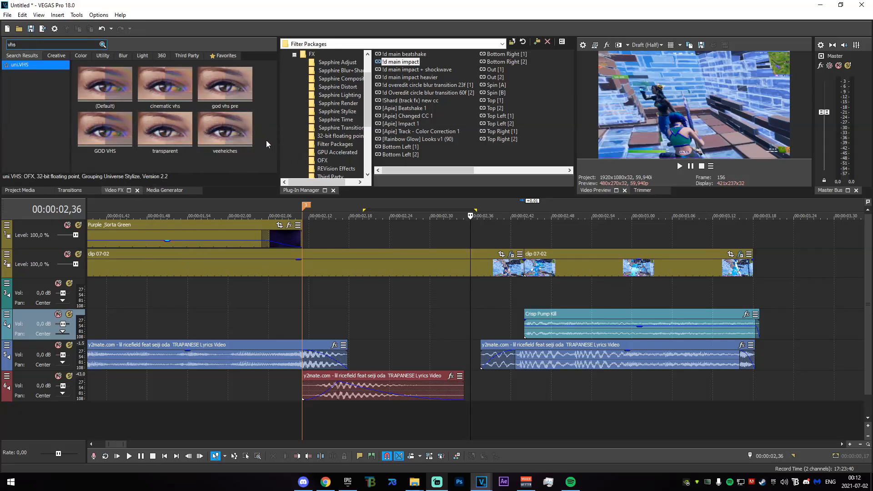
{"action": "left_click_drag", "start_coordinate": [105, 129], "coordinate": [444, 264]}
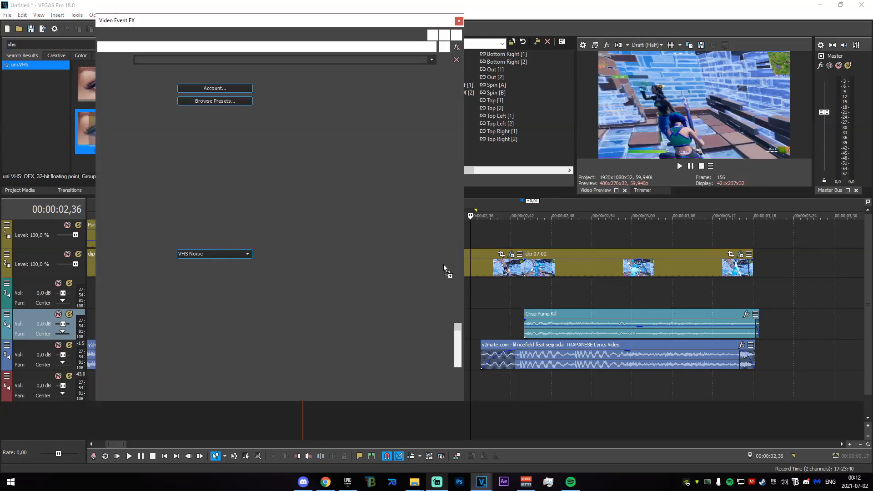
{"action": "left_click_drag", "start_coordinate": [385, 23], "coordinate": [260, 13]}
{"action": "left_click_drag", "start_coordinate": [334, 148], "coordinate": [363, 198]}
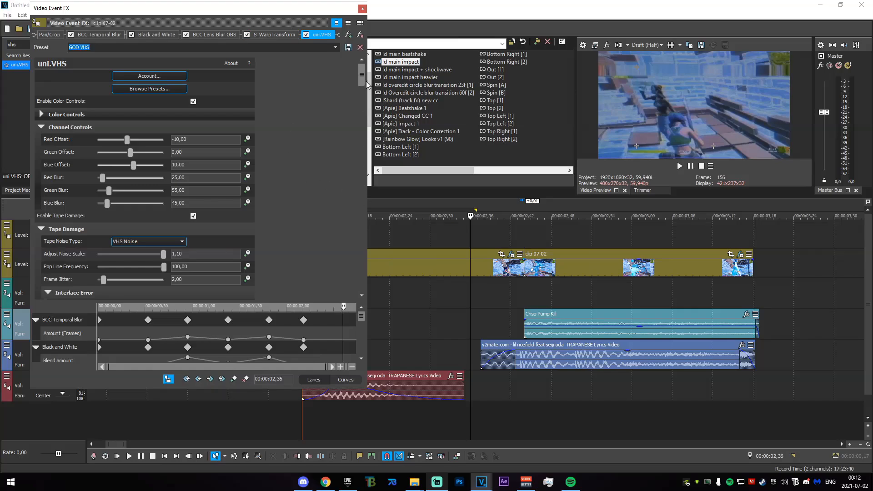
- Keyframe uni.VHS's Blend with Original at 100,00 at 00:00:02,11 and delete its keyframe at the clip's start
{"action": "left_click_drag", "start_coordinate": [362, 80], "coordinate": [349, 278]}
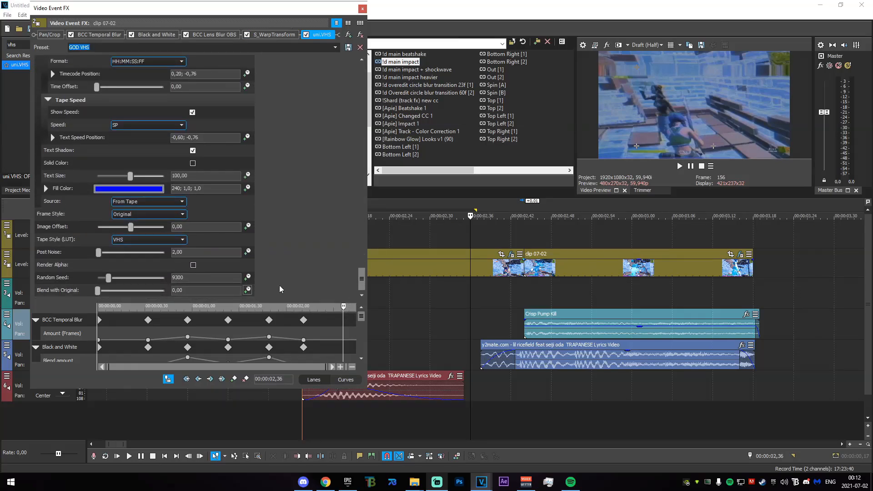
{"action": "left_click_drag", "start_coordinate": [430, 238], "coordinate": [300, 248]}
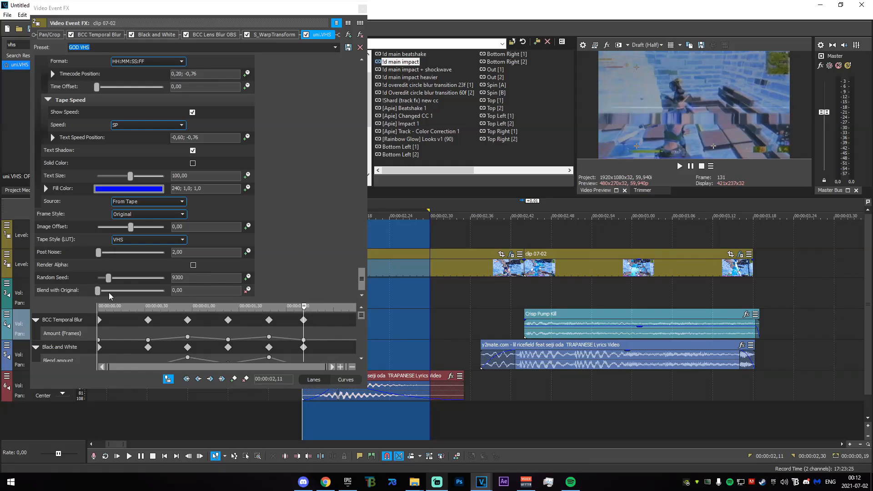
{"action": "left_click_drag", "start_coordinate": [98, 291], "coordinate": [166, 291]}
{"action": "left_click_drag", "start_coordinate": [360, 316], "coordinate": [358, 358]}
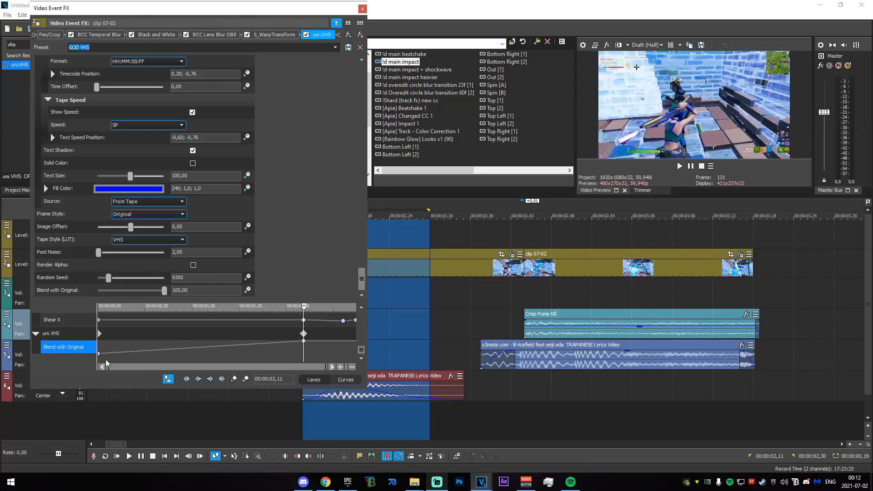
{"action": "left_click", "coordinate": [97, 351]}
{"action": "key", "text": "Delete"}
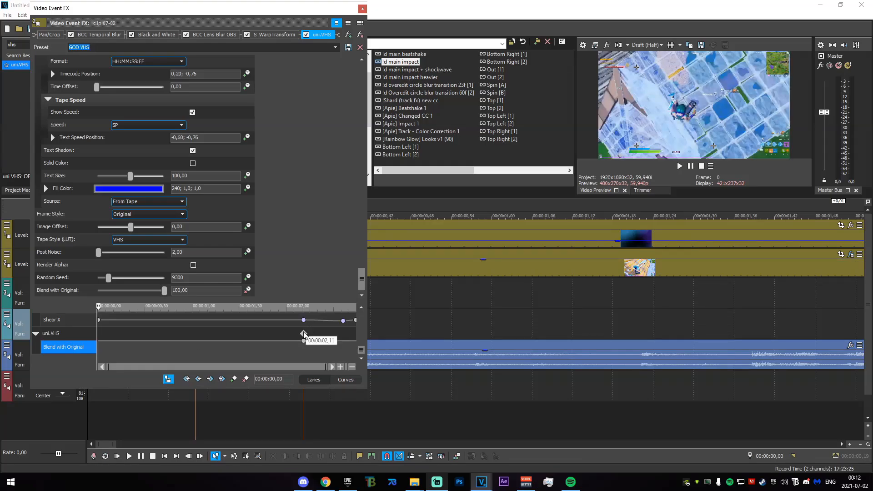
- Set uni.VHS's Blend with Original to 0,00 at 00:00:02,44
{"action": "left_click_drag", "start_coordinate": [97, 311], "coordinate": [295, 313]}
{"action": "double_click", "coordinate": [163, 291]}
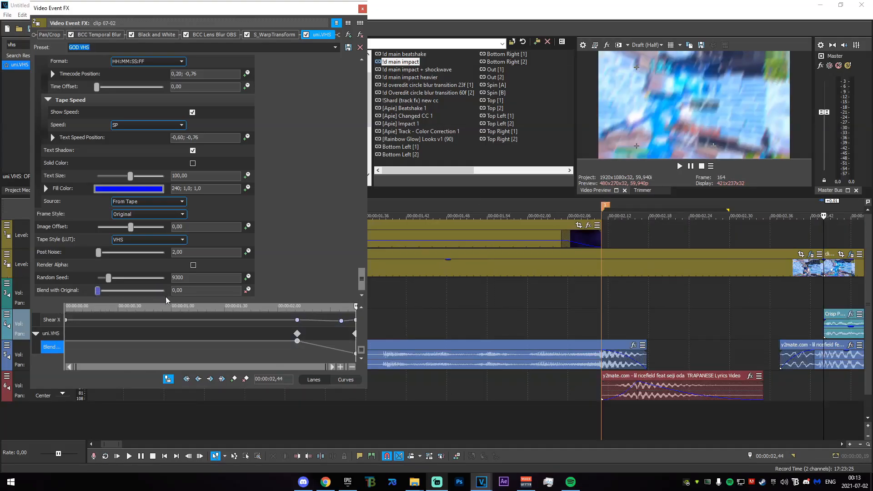
- Change the fade type of uni.VHS's Blend with Original keyframe at 00:00:02,11
{"action": "right_click", "coordinate": [297, 341]}
{"action": "left_click", "coordinate": [320, 282]}
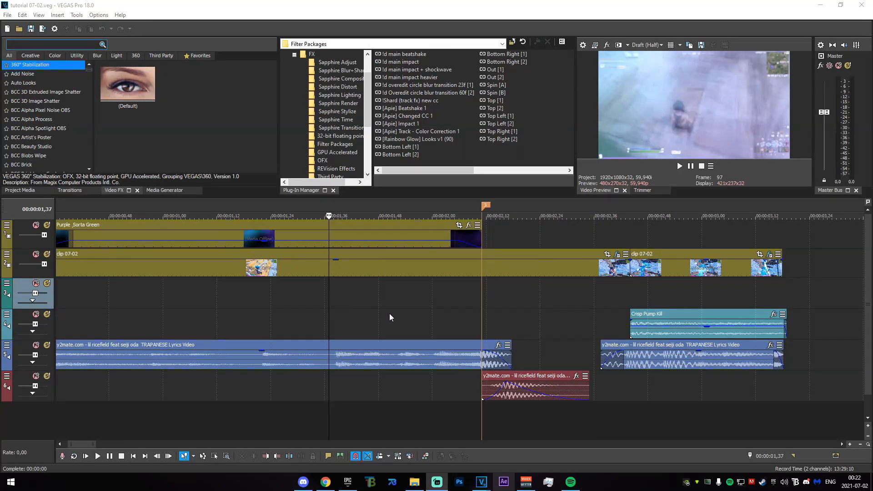
- Search the video effects for BlurMoCurves and apply the dig preset of S_BlurMoCurves to the first part of clip 07-02
{"action": "type", "text": "blu"}
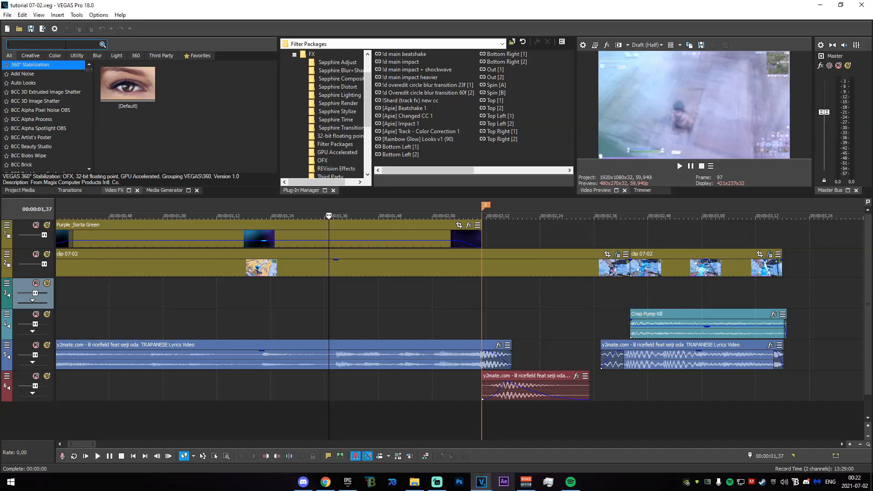
{"action": "type", "text": "rmocur"}
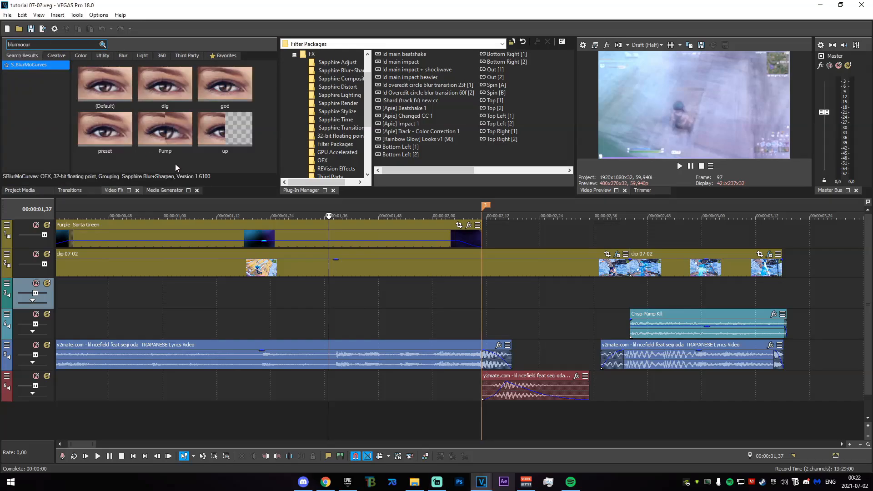
{"action": "left_click_drag", "start_coordinate": [175, 167], "coordinate": [320, 256]}
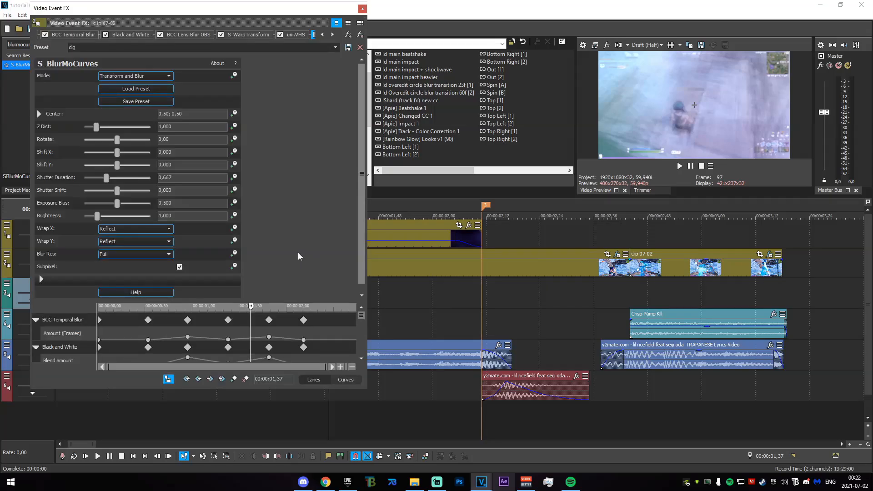
- Add S_BlurMoCurves Z Dist keyframes at 00:00:00,32, 00:00:01,49 and 00:00:02,11
{"action": "left_click_drag", "start_coordinate": [362, 317], "coordinate": [367, 385]}
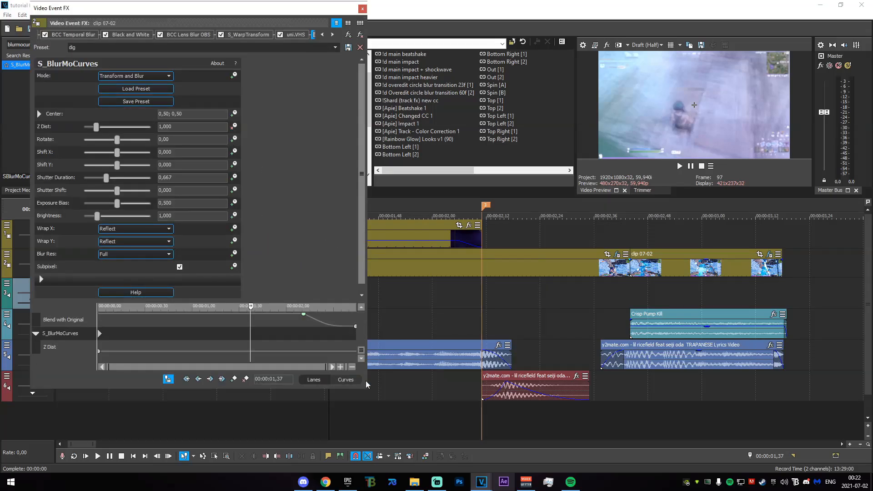
{"action": "left_click_drag", "start_coordinate": [256, 300], "coordinate": [148, 213]}
{"action": "left_click", "coordinate": [234, 378]}
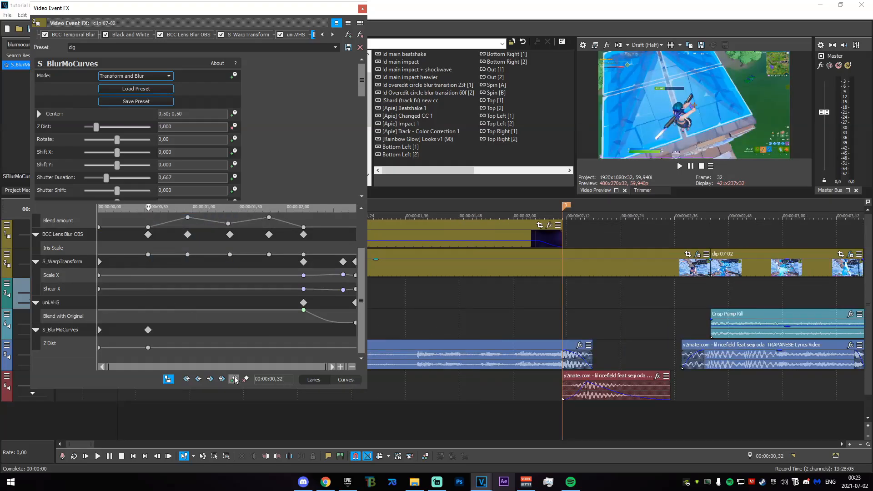
{"action": "left_click_drag", "start_coordinate": [150, 212], "coordinate": [268, 212]}
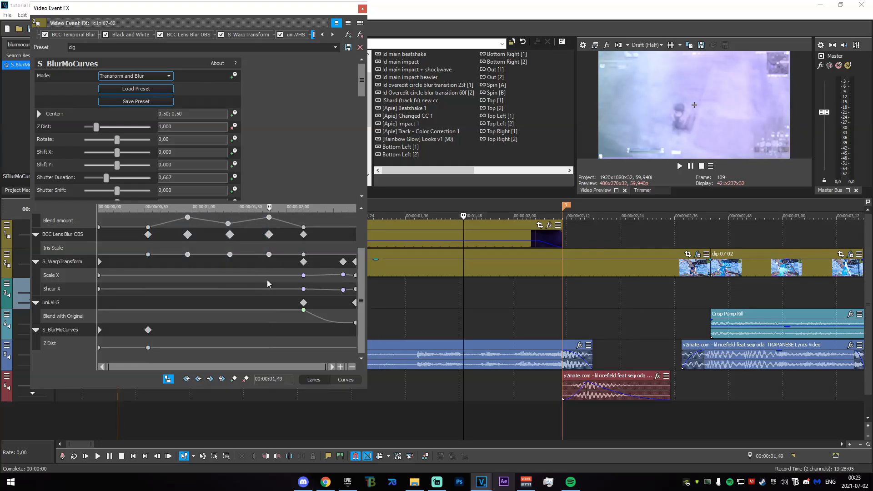
{"action": "left_click", "coordinate": [234, 380]}
{"action": "left_click_drag", "start_coordinate": [274, 212], "coordinate": [304, 212]}
- Set the Z Dist keyframe at 00:00:01,49 to 0,8
{"action": "left_click", "coordinate": [269, 348]}
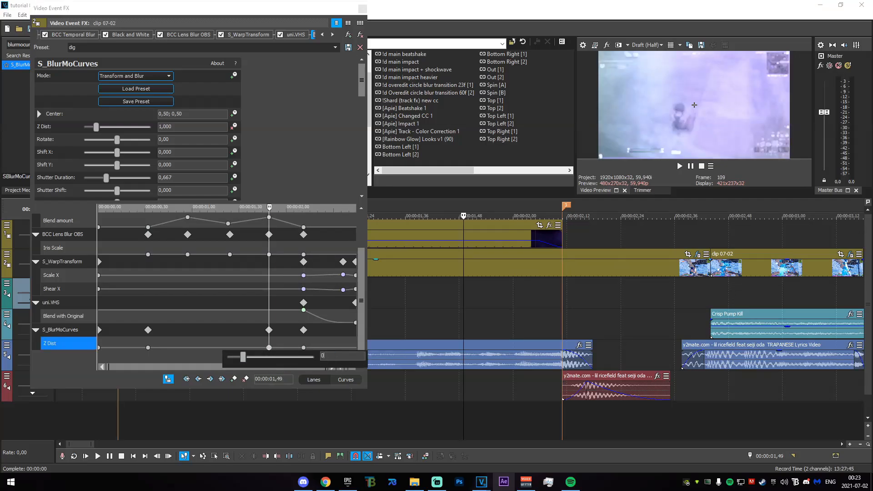
{"action": "type", "text": "0,8"}
{"action": "key", "text": "Return"}
- Change the Z Dist keyframes at 00:00:00,32 and 00:00:01,49 to Smooth Fade
{"action": "left_click", "coordinate": [148, 348]}
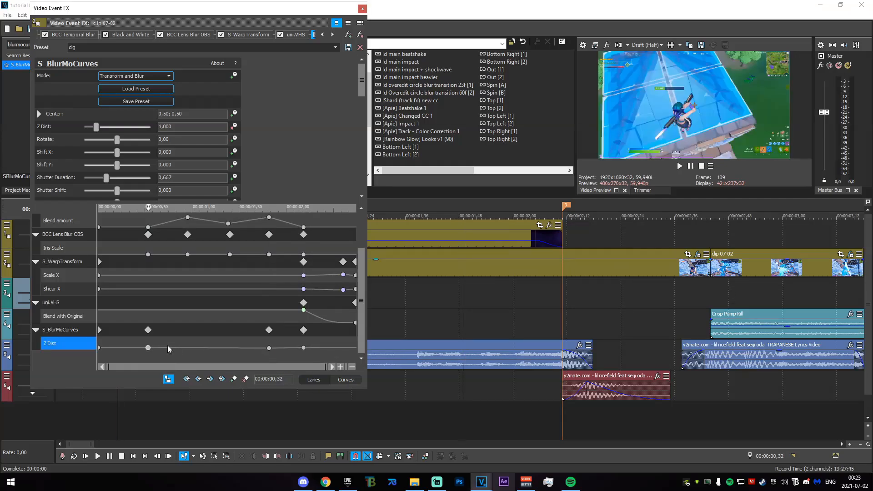
{"action": "left_click", "coordinate": [269, 348]}
{"action": "right_click", "coordinate": [150, 348]}
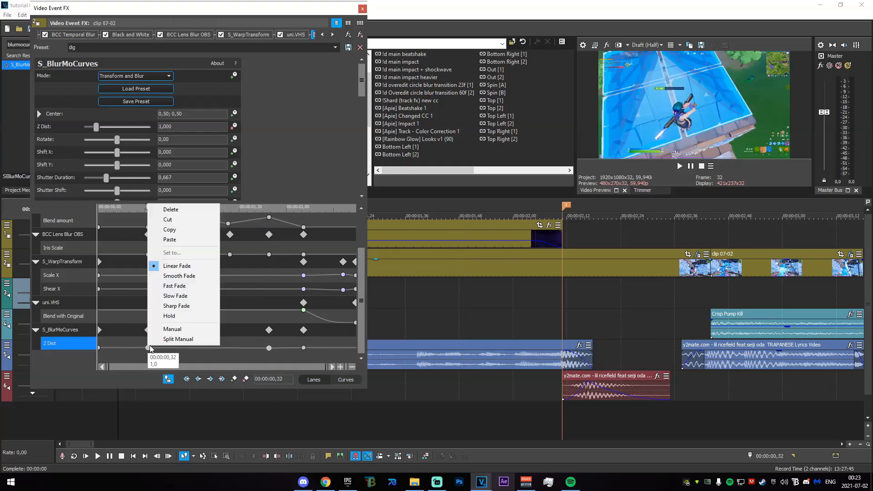
{"action": "left_click", "coordinate": [195, 278]}
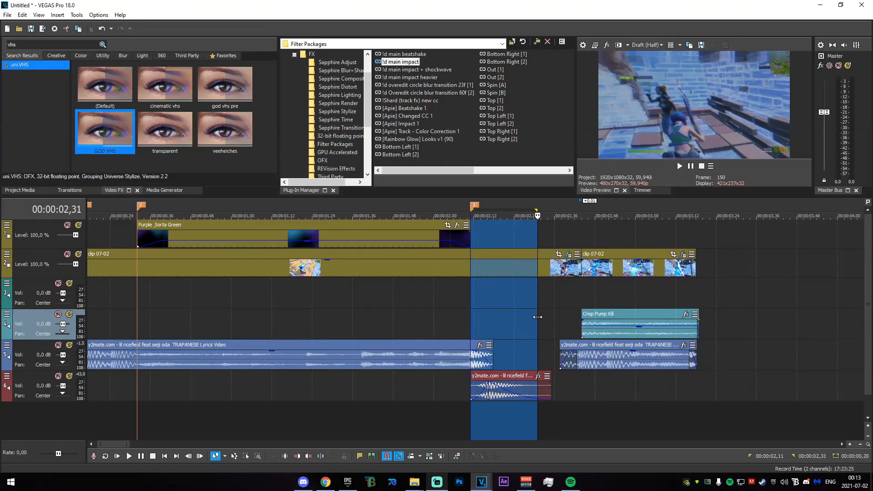
- Examine the edited clips on the timeline through to the end of the opener
{"action": "mouse_move", "coordinate": [538, 317]}
{"action": "left_mouse_down"}
{"action": "mouse_move", "coordinate": [611, 321]}
{"action": "mouse_move", "coordinate": [404, 321]}
{"action": "left_mouse_up"}
{"action": "mouse_move", "coordinate": [243, 316]}
{"action": "left_mouse_down"}
{"action": "mouse_move", "coordinate": [214, 314]}
{"action": "mouse_move", "coordinate": [218, 328]}
{"action": "mouse_move", "coordinate": [617, 335]}
{"action": "mouse_move", "coordinate": [754, 359]}
{"action": "left_mouse_up"}
{"action": "left_click", "coordinate": [124, 304]}
{"action": "scroll", "coordinate": [185, 328], "scroll_direction": "down", "scroll_amount": 1}
{"action": "scroll", "coordinate": [186, 328], "scroll_direction": "up", "scroll_amount": 1}
{"action": "left_click", "coordinate": [753, 360]}
{"action": "scroll", "coordinate": [449, 403], "scroll_direction": "up", "scroll_amount": 1}
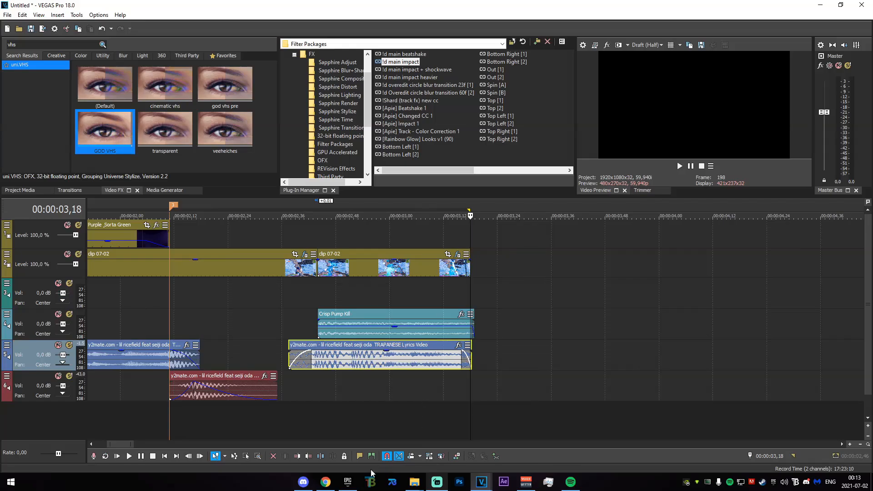
{"action": "left_click", "coordinate": [551, 403]}
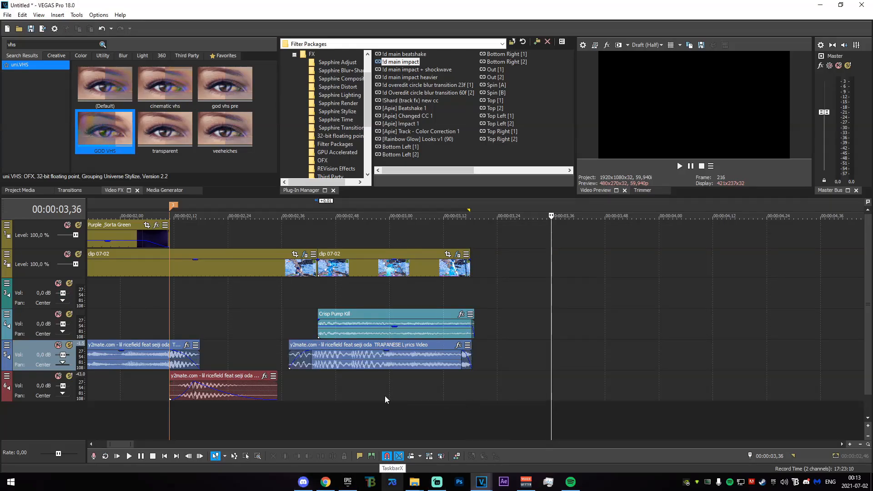
- Place the playhead on the marker at 00:00:02,11, where the Purple_Sorta Green overlay ends
{"action": "left_click", "coordinate": [156, 414]}
{"action": "scroll", "coordinate": [182, 417], "scroll_direction": "up", "scroll_amount": 1}
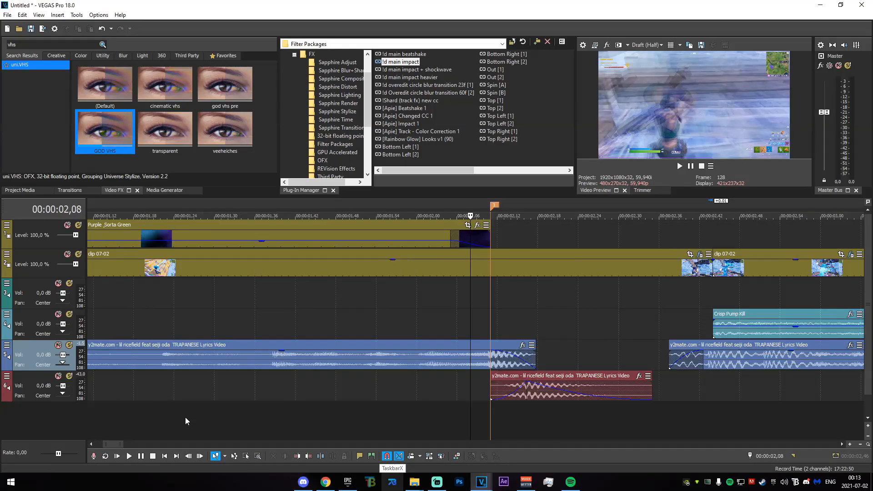
{"action": "left_click", "coordinate": [488, 408]}
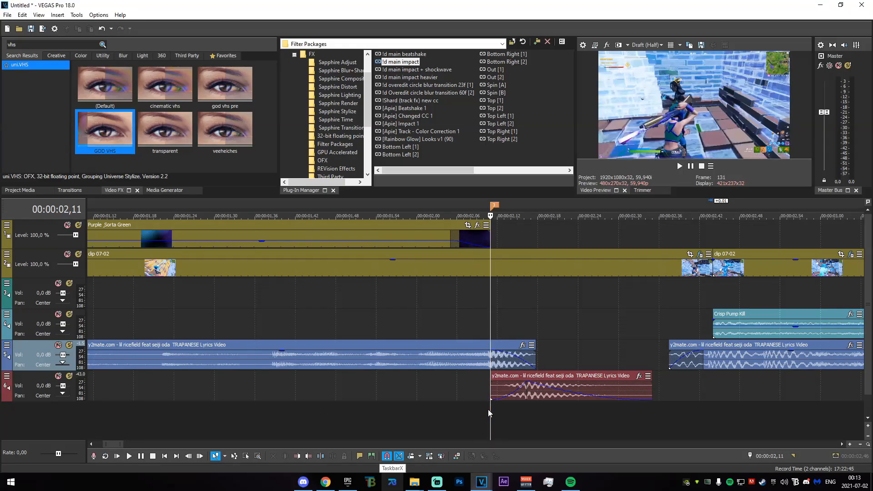